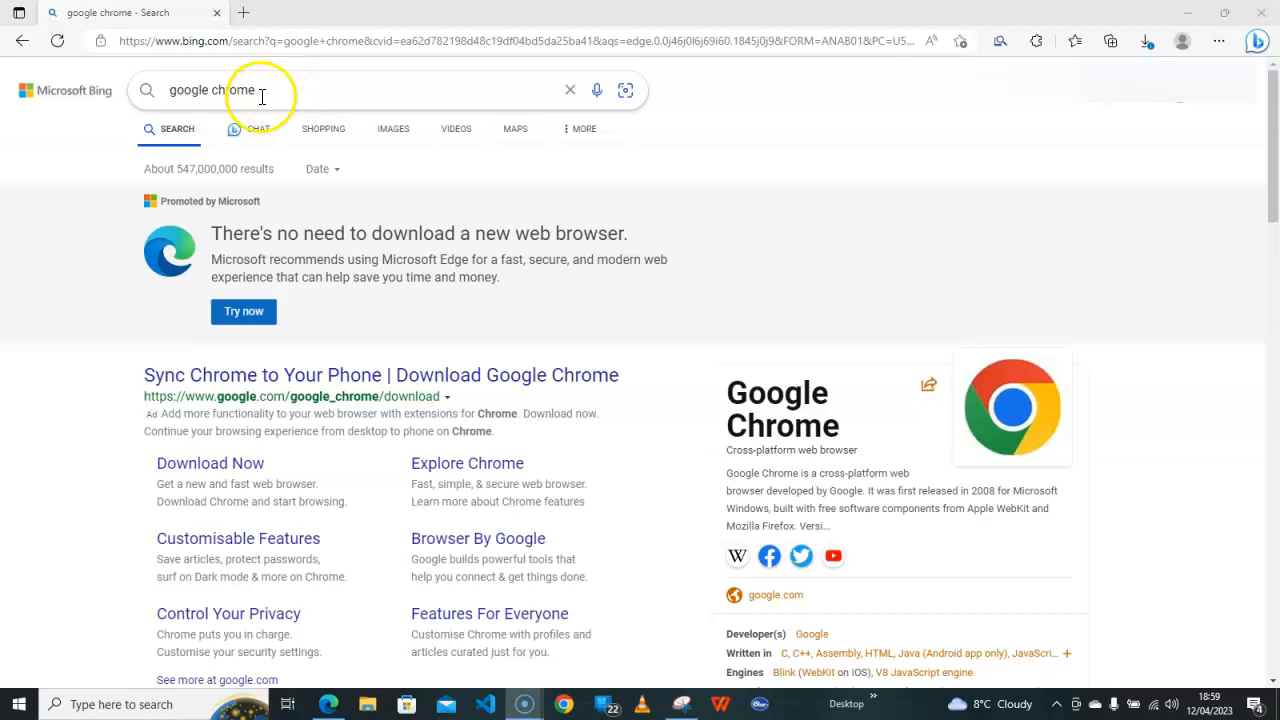
Replace the old Bing query with 'microsoft developer' from the suggestions and scroll to the results
left_click_drag(280, 97, 132, 101)
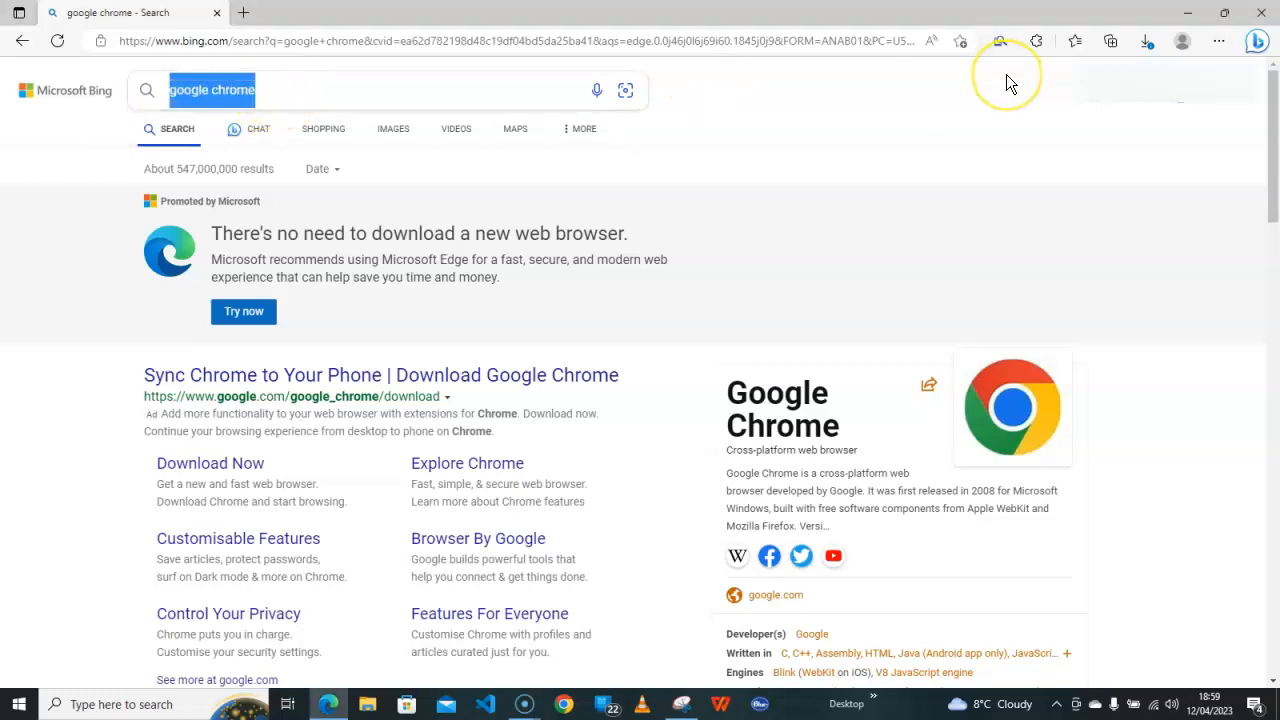
type("microsoft dve")
key("Down")
key("Return")
scroll(466, 306, "down", 3)
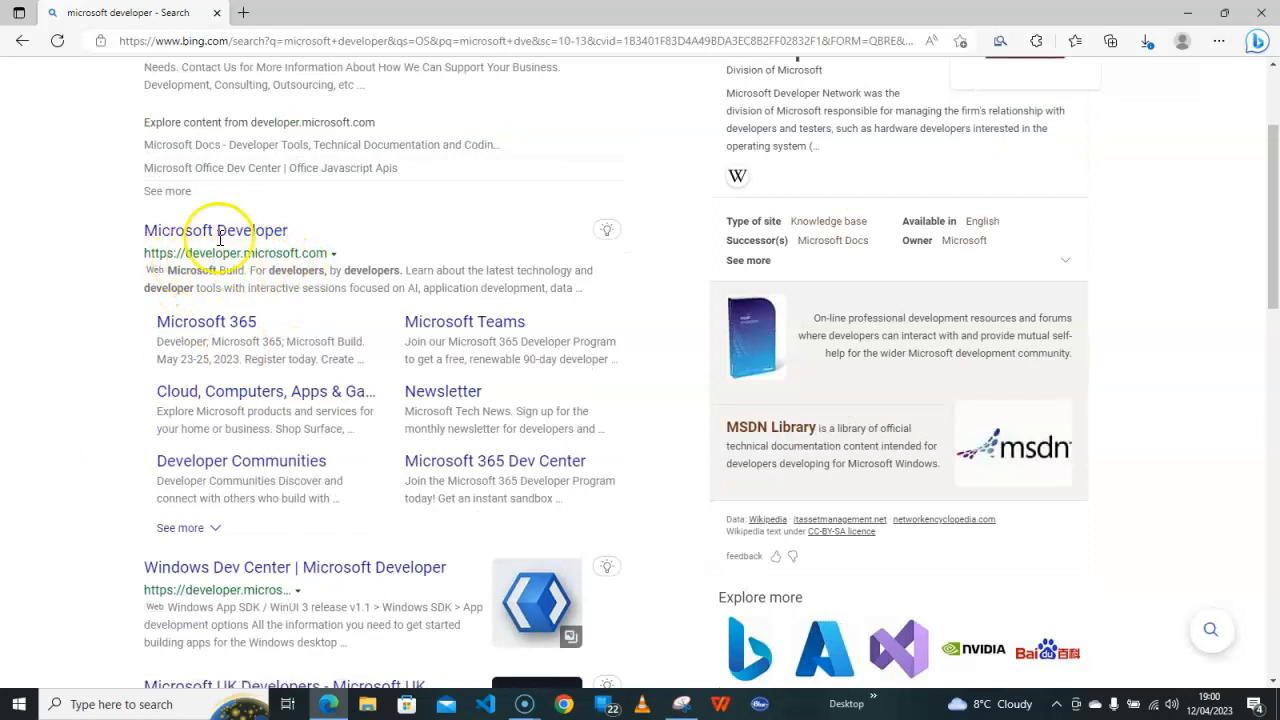
Go from the Microsoft Developer result through Microsoft 365 to the Developer Program join page
left_click(218, 236)
scroll(646, 280, "down", 15)
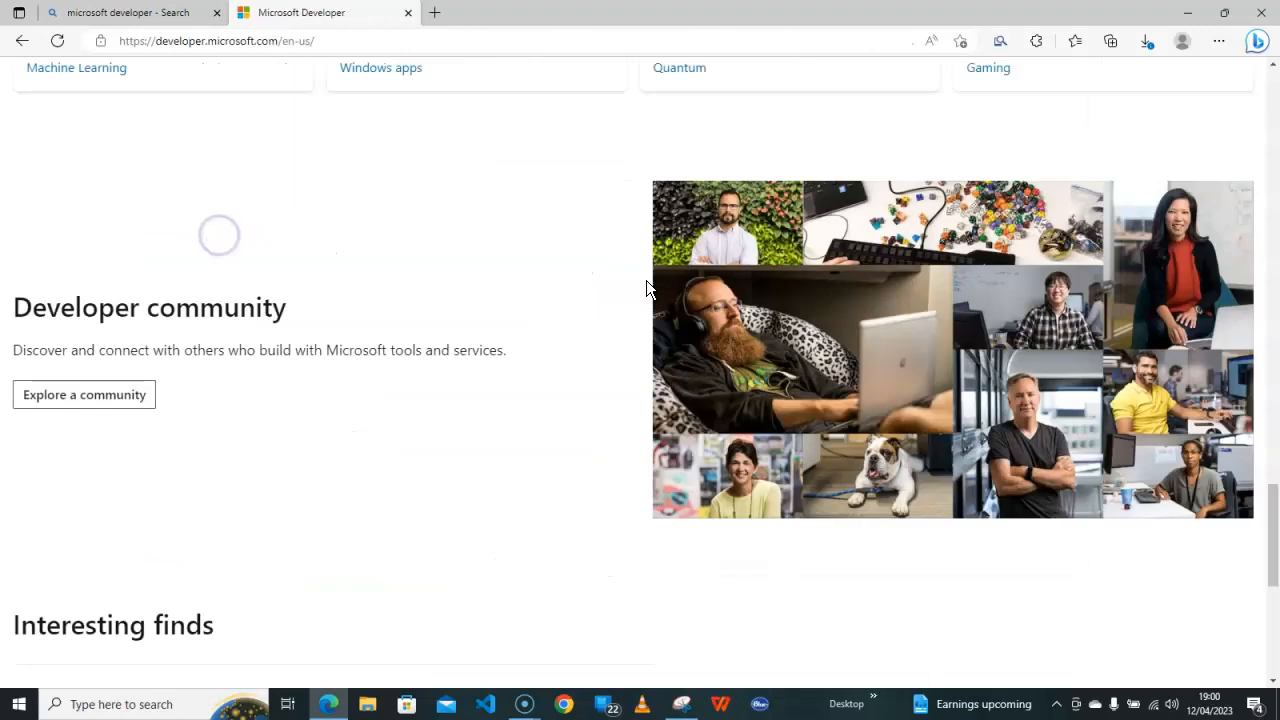
scroll(646, 286, "up", 15)
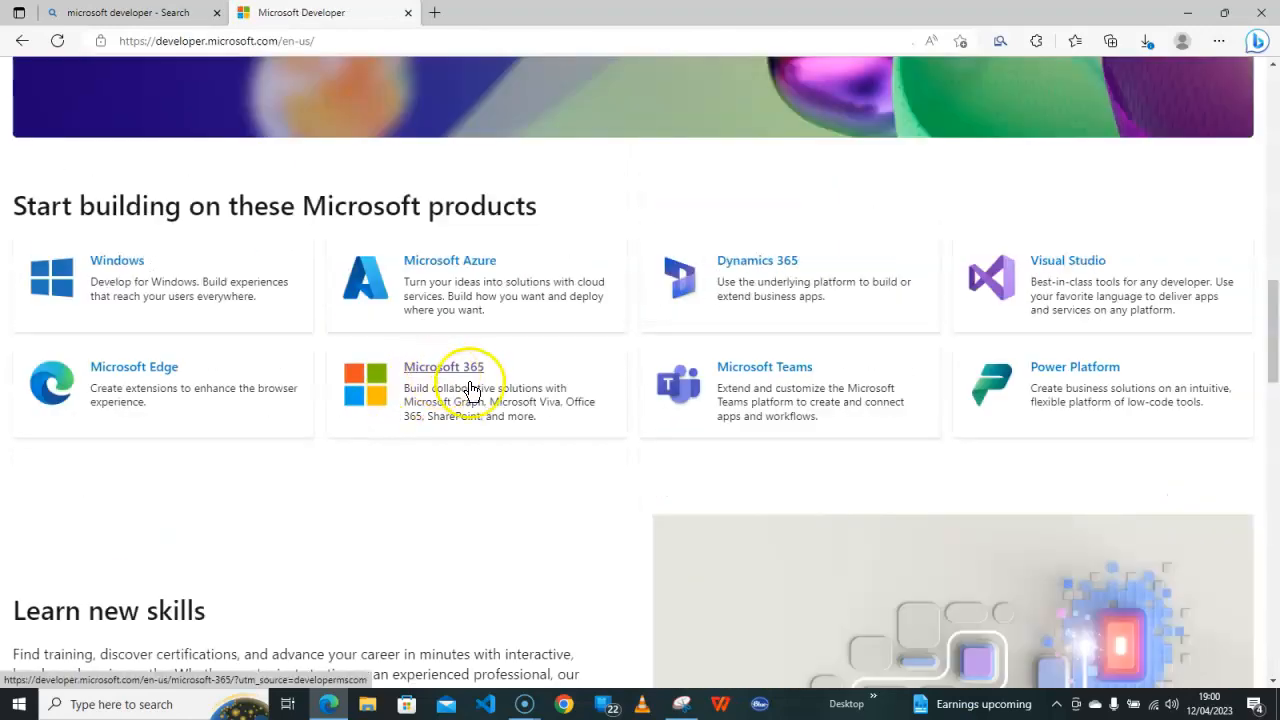
left_click(465, 368)
left_click_drag(1252, 82, 1235, 572)
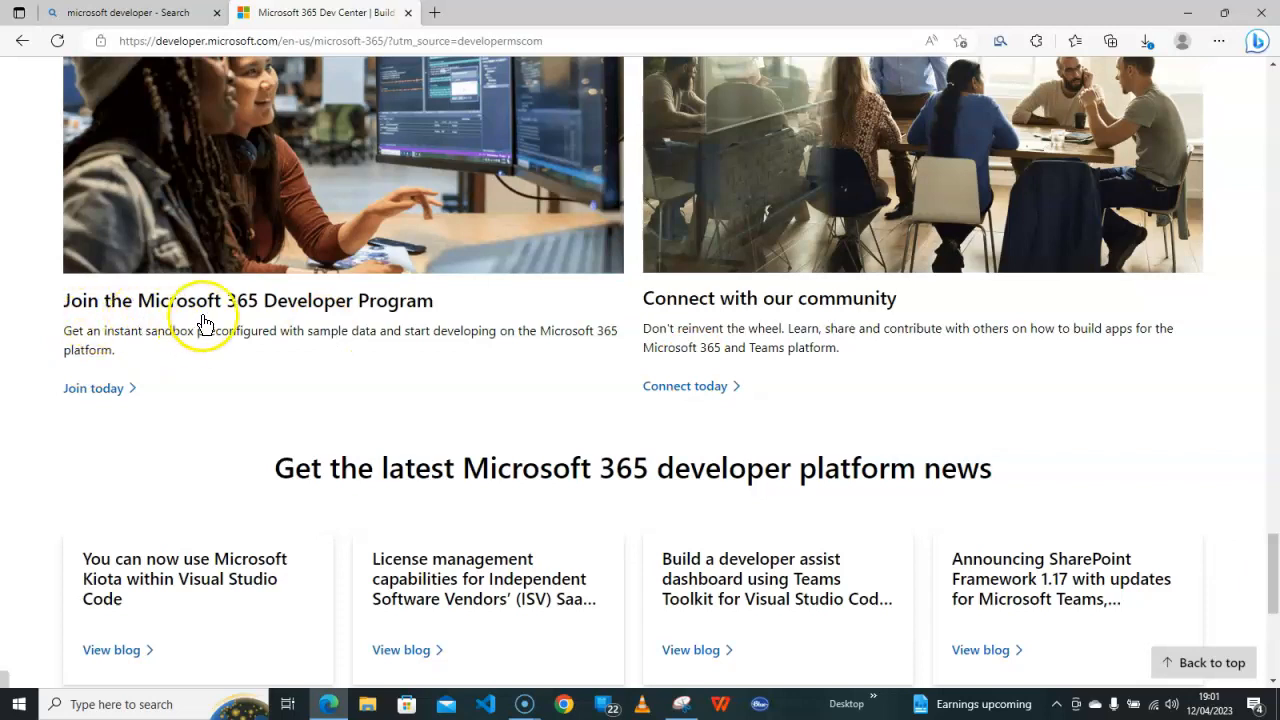
left_click(93, 398)
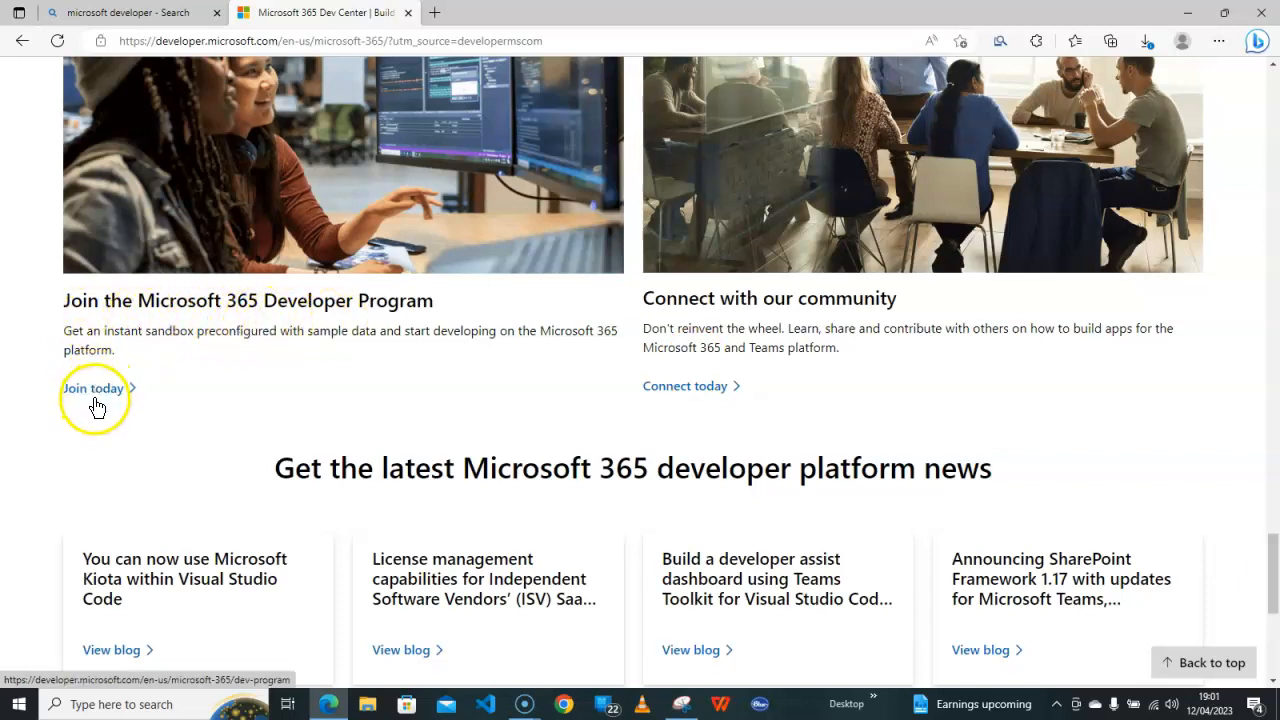
left_click(98, 392)
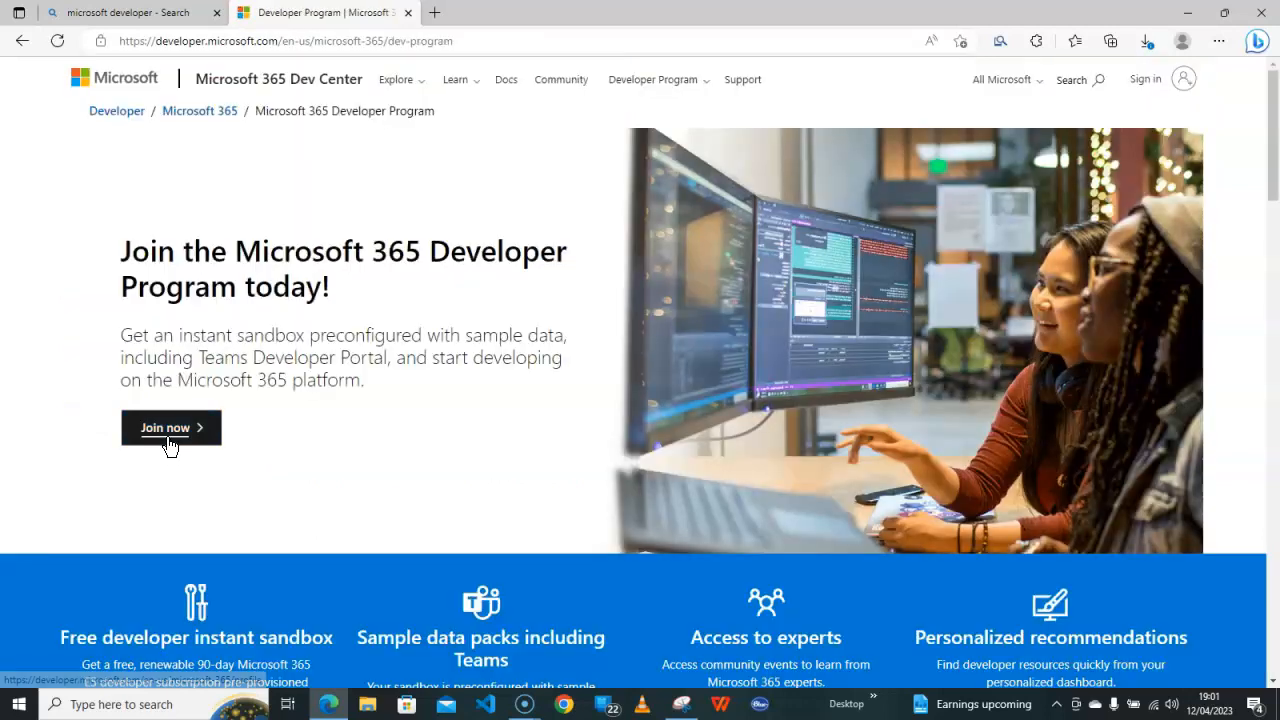
Join now, dismiss the E5 sandbox prompt, and reach the Microsoft sign-in page from the Edge profile menu
left_click(166, 432)
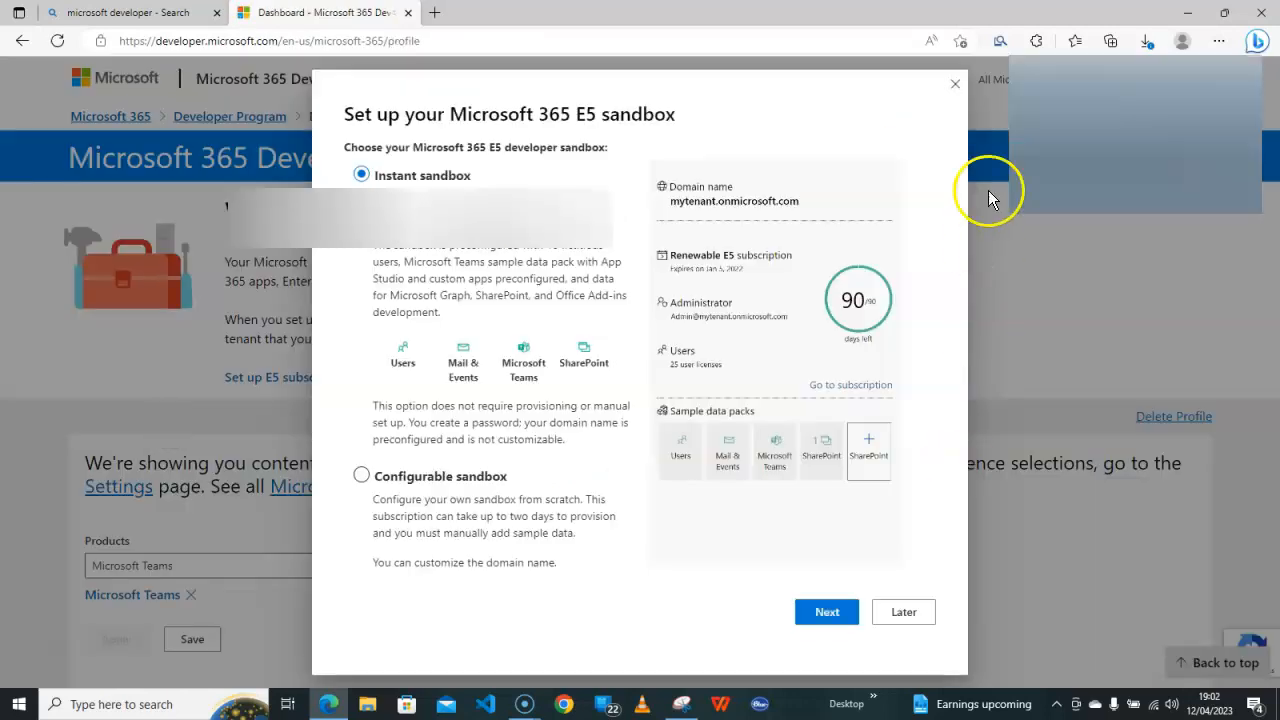
left_click(956, 83)
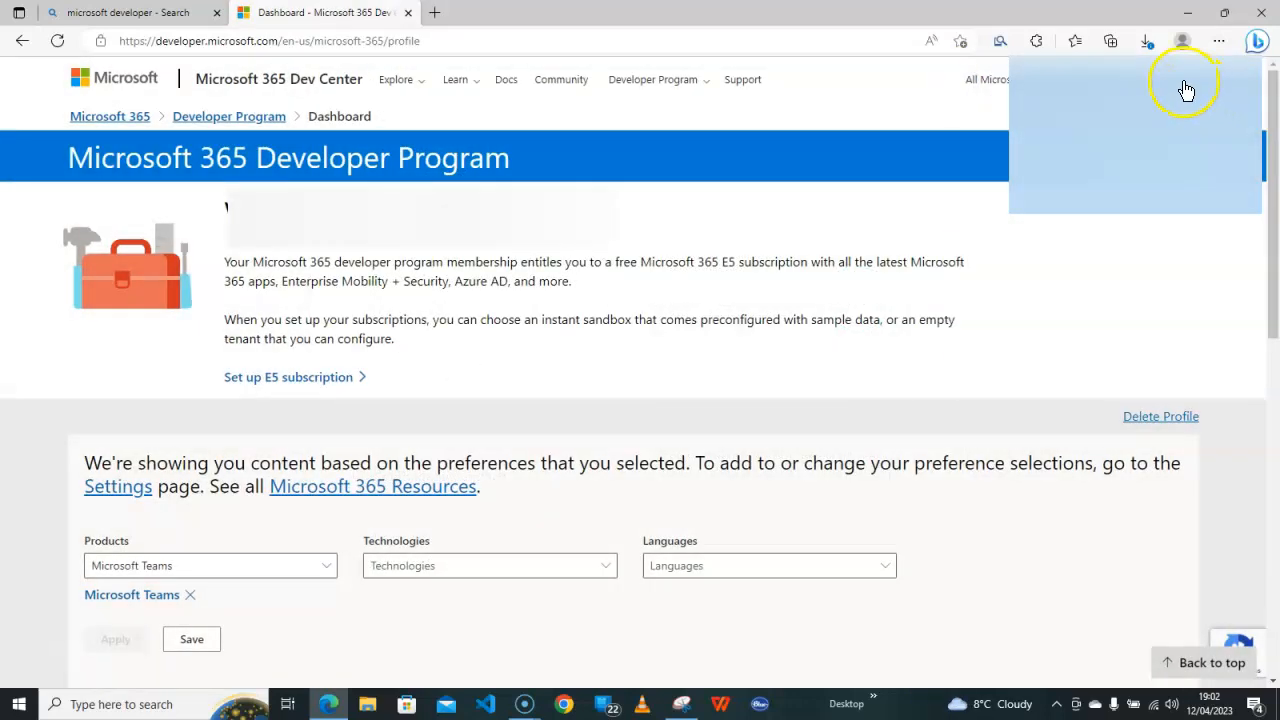
left_click(1182, 41)
left_click(1187, 116)
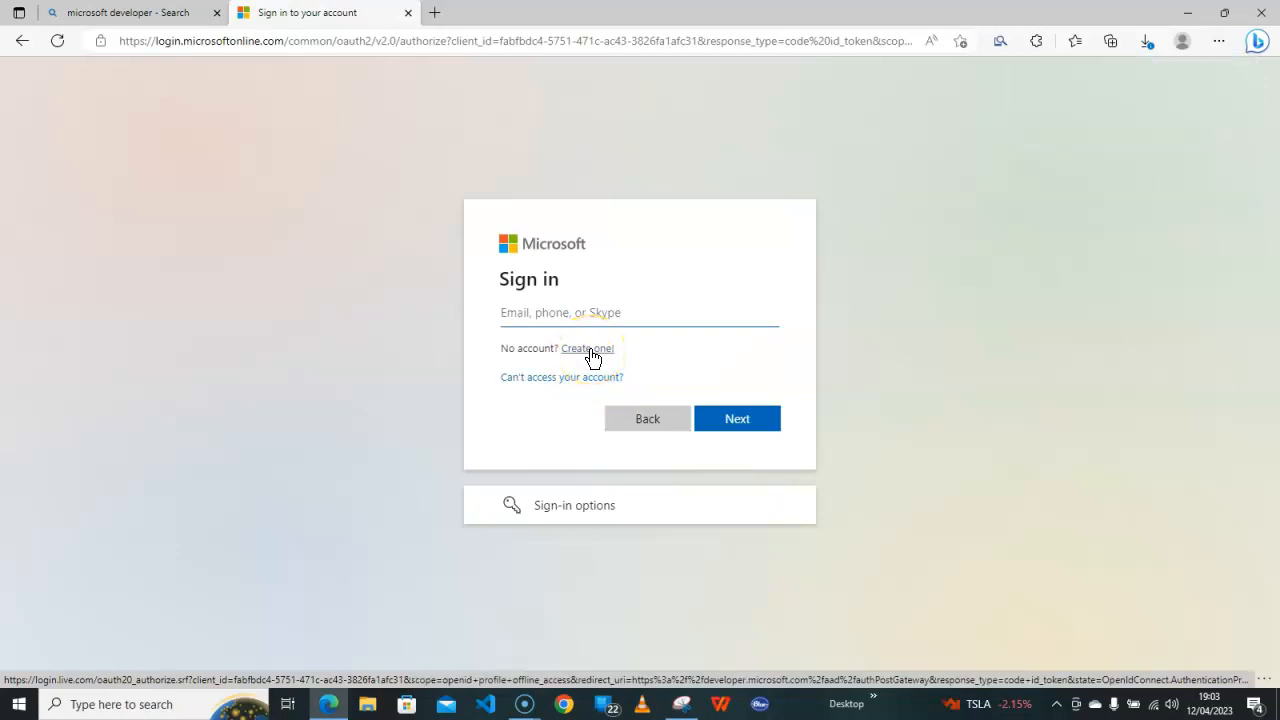
Sign in, then return through Microsoft 365, Join today and Join now to the profile dashboard
left_click(592, 314)
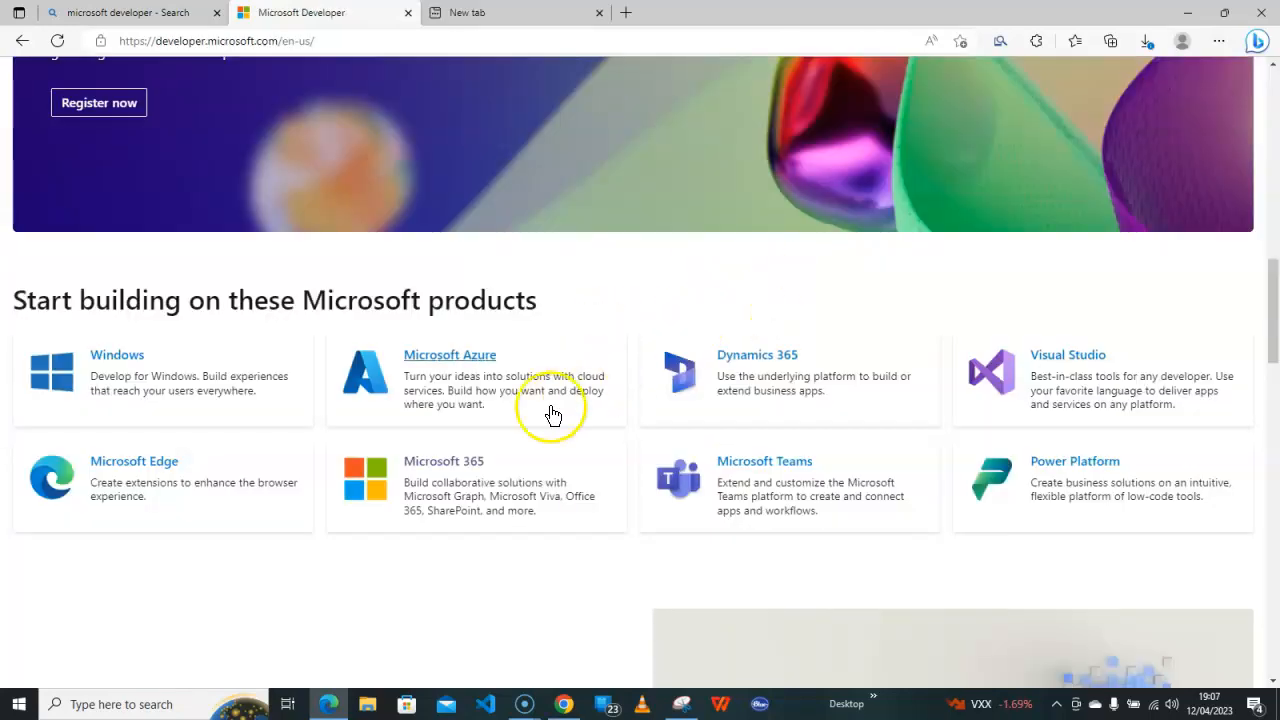
left_click(452, 465)
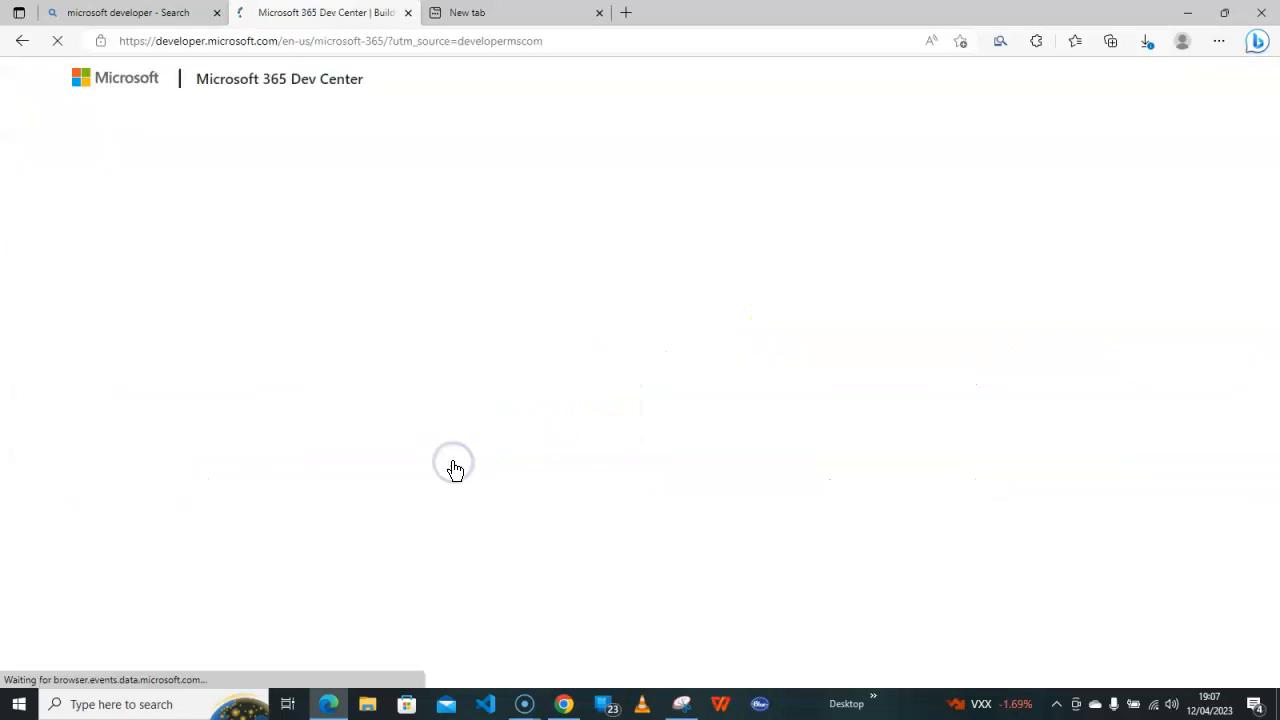
scroll(1059, 355, "down", 12)
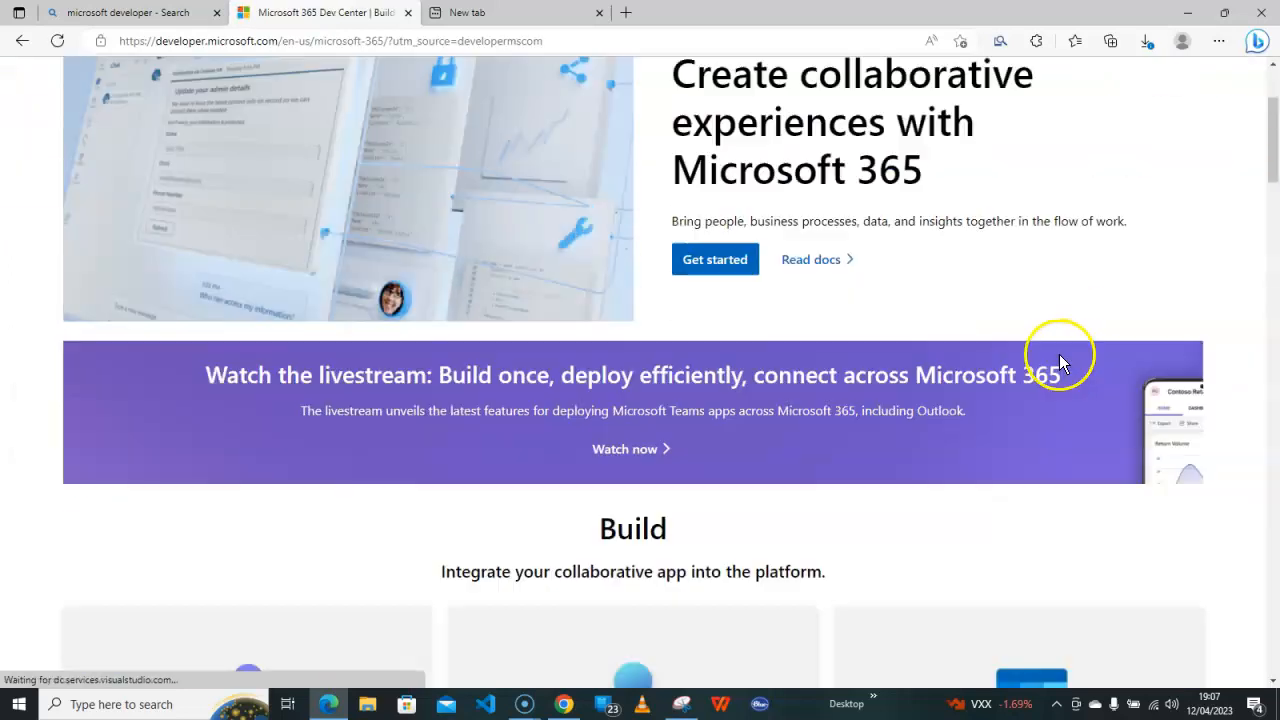
scroll(1059, 360, "down", 10)
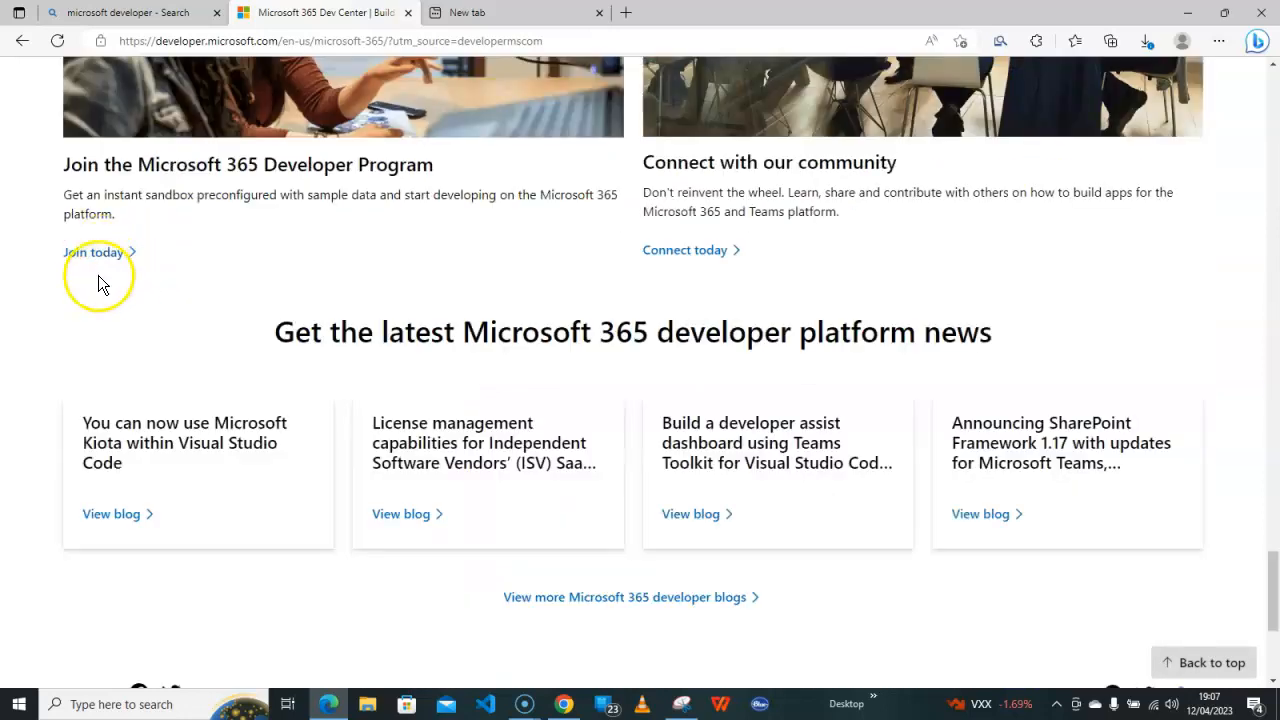
left_click(95, 253)
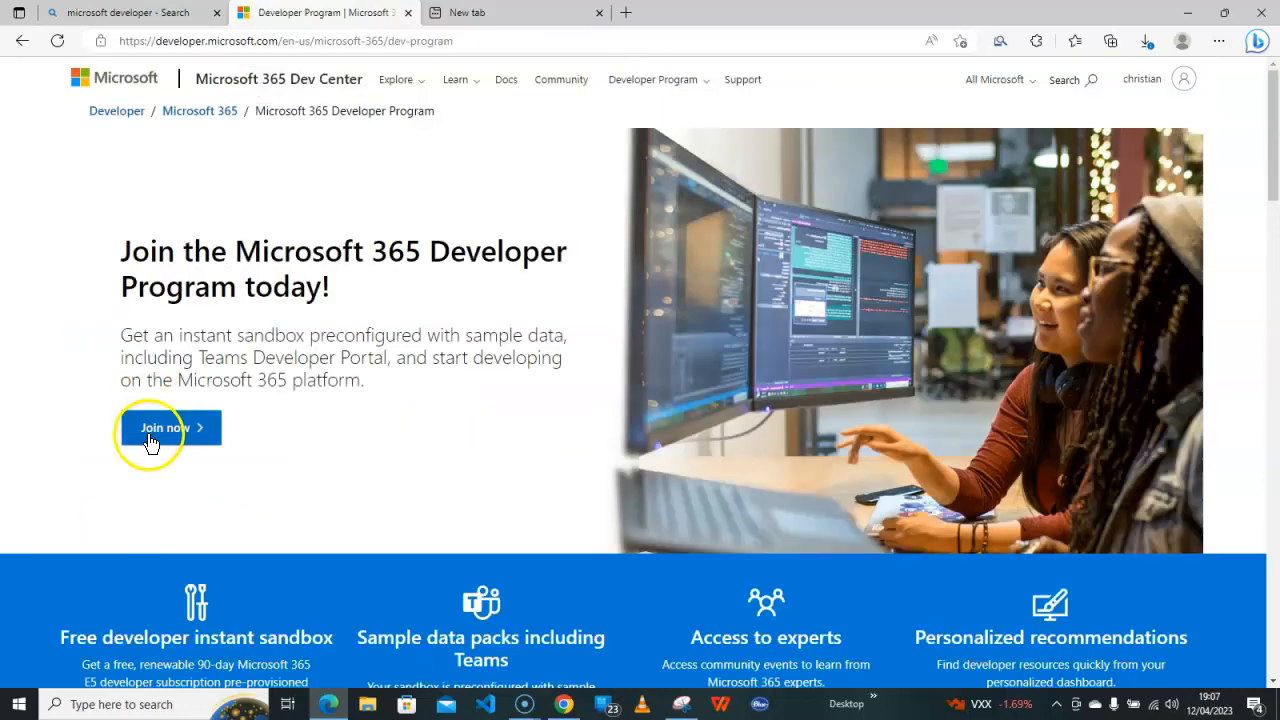
left_click(168, 428)
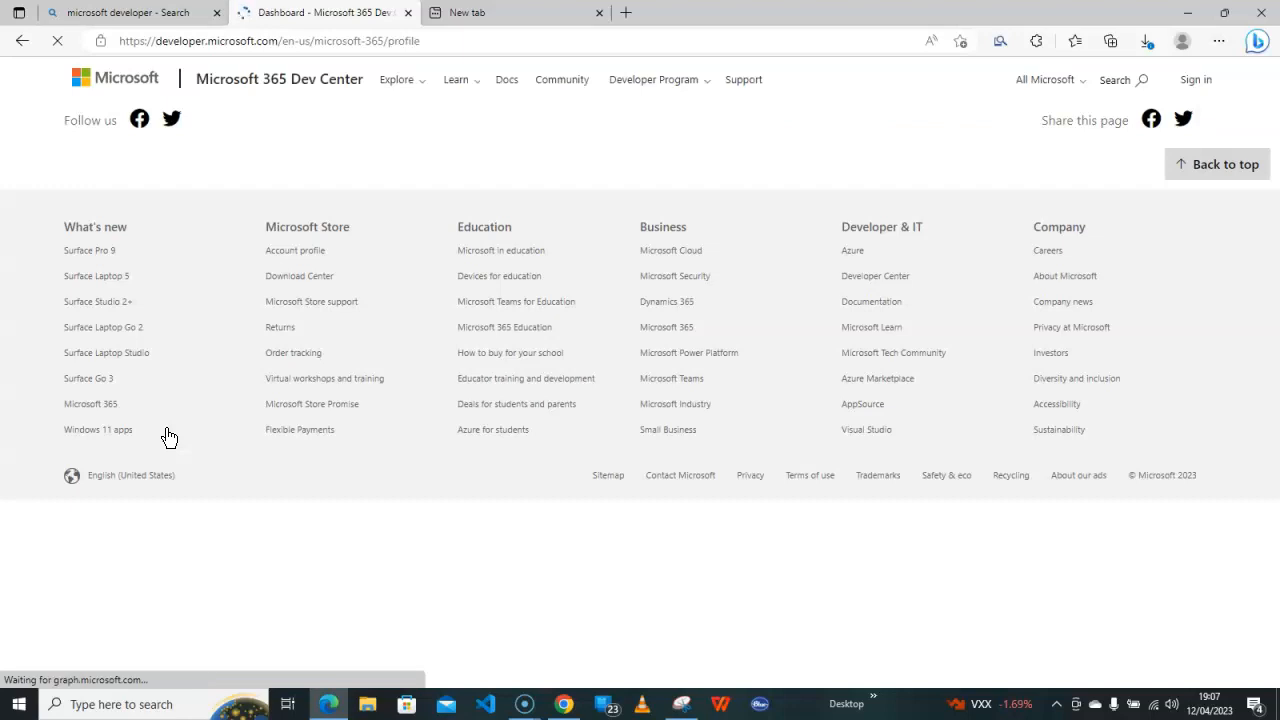
left_click(216, 430)
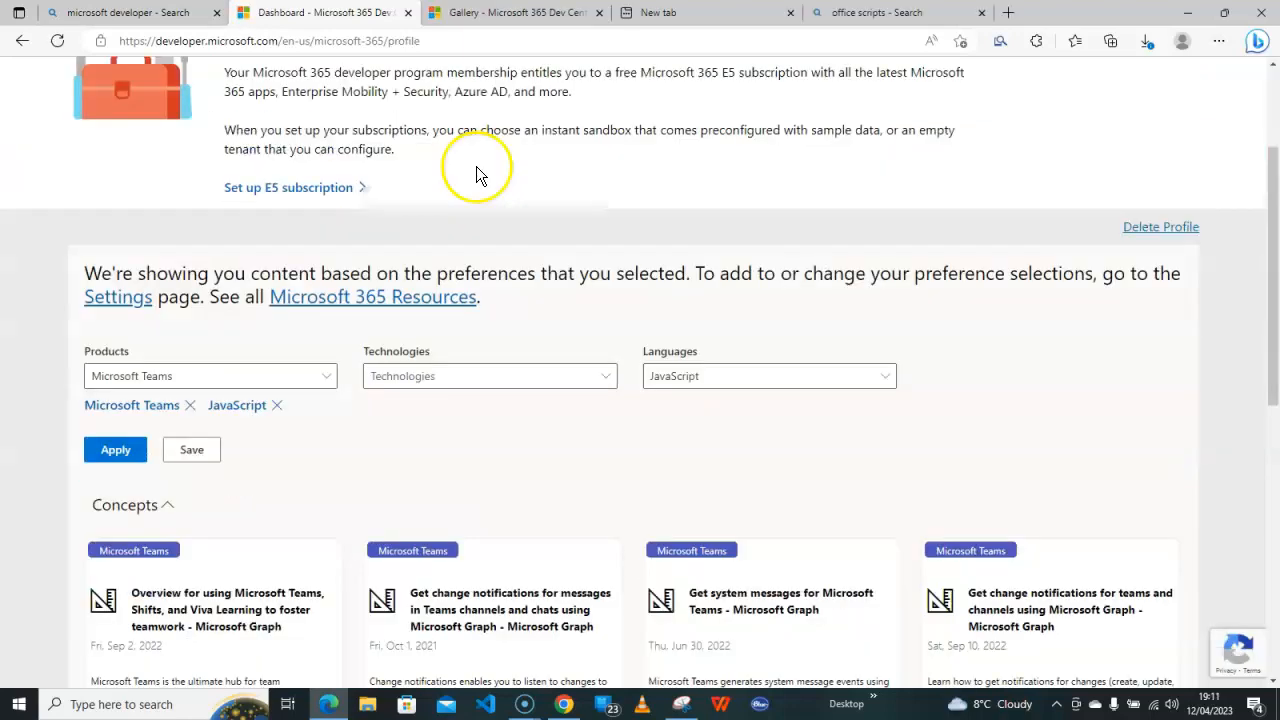
scroll(476, 166, "up", 2)
scroll(476, 166, "down", 2)
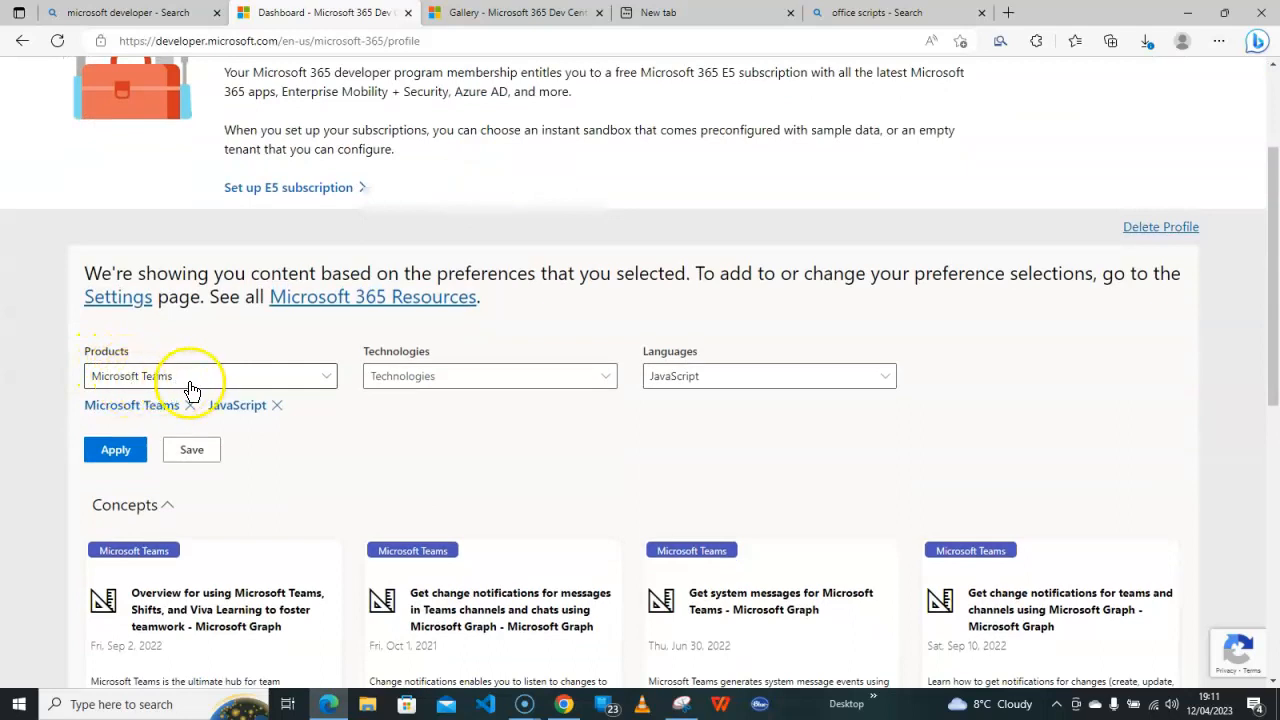
Add Office Add-ins to the technologies, keep JavaScript as the language, and apply the preferences
left_click(457, 380)
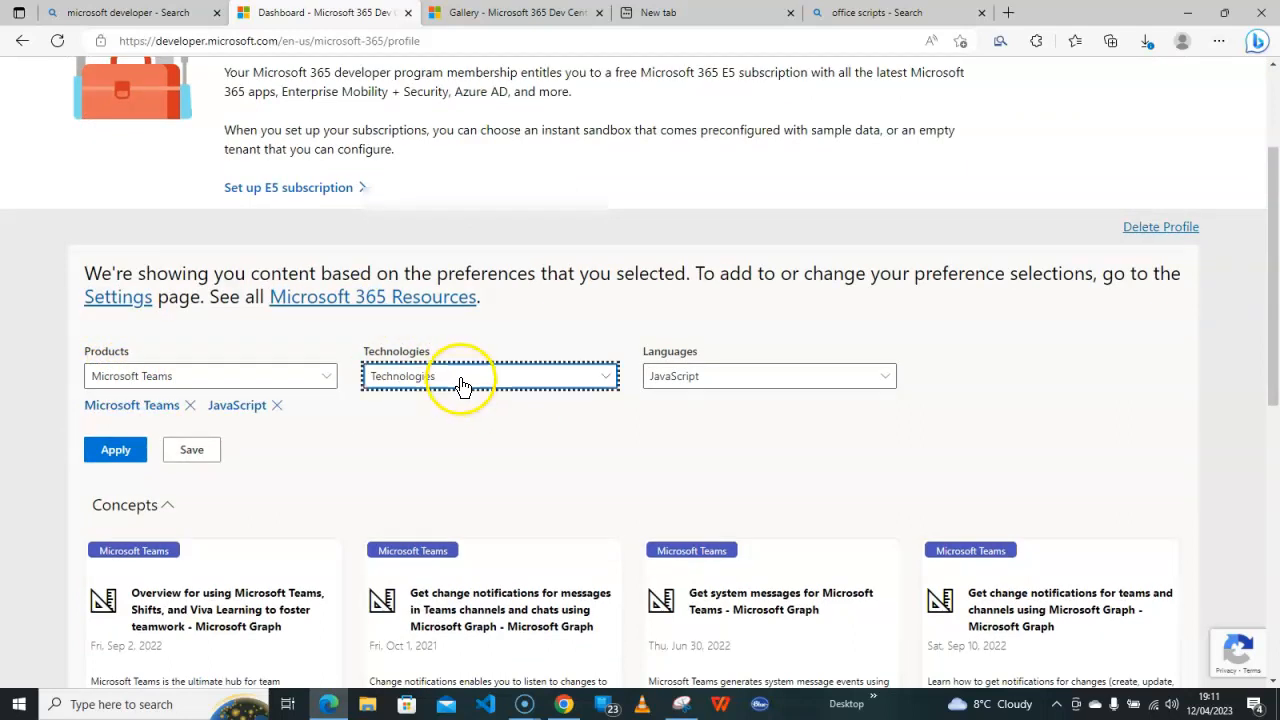
left_click(437, 406)
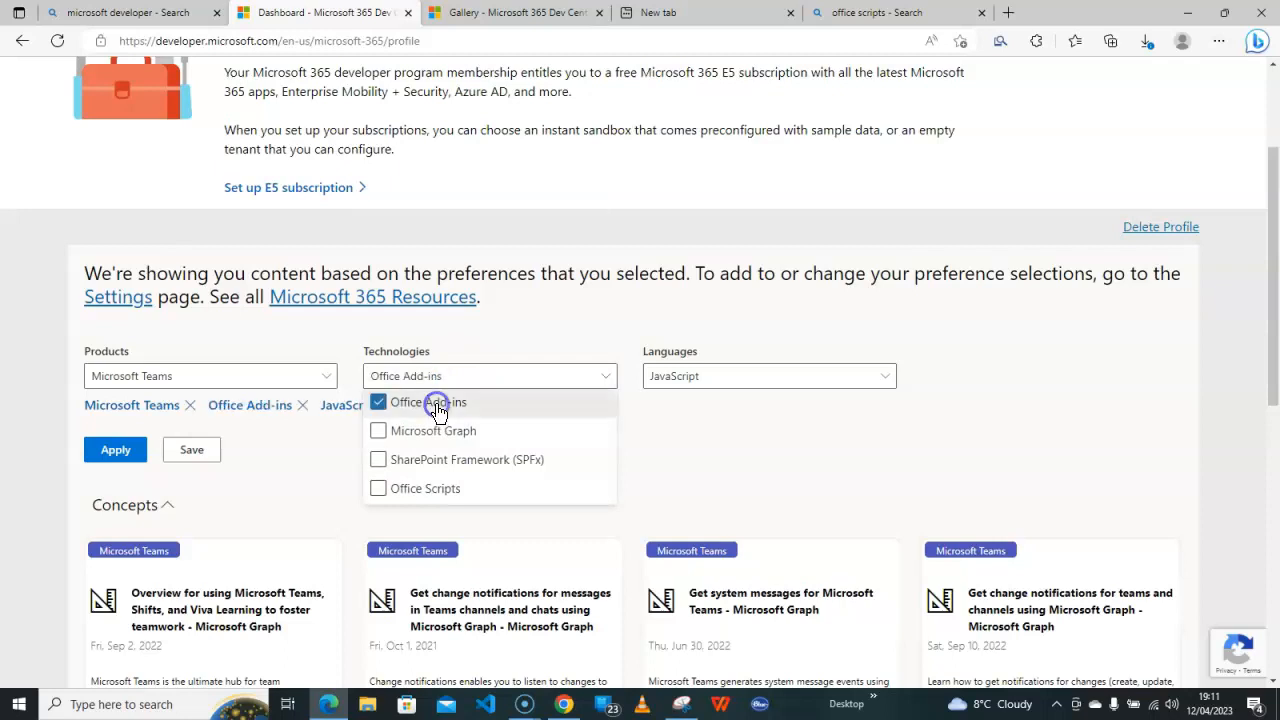
left_click(722, 429)
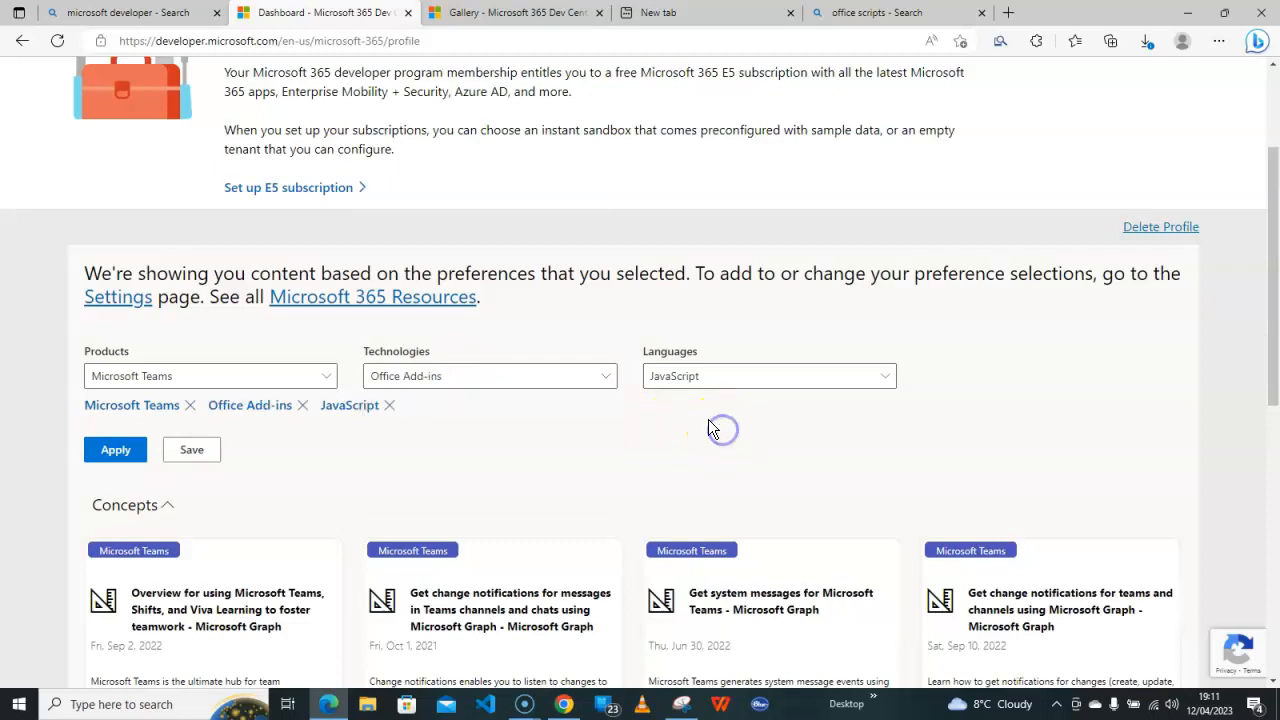
left_click(886, 379)
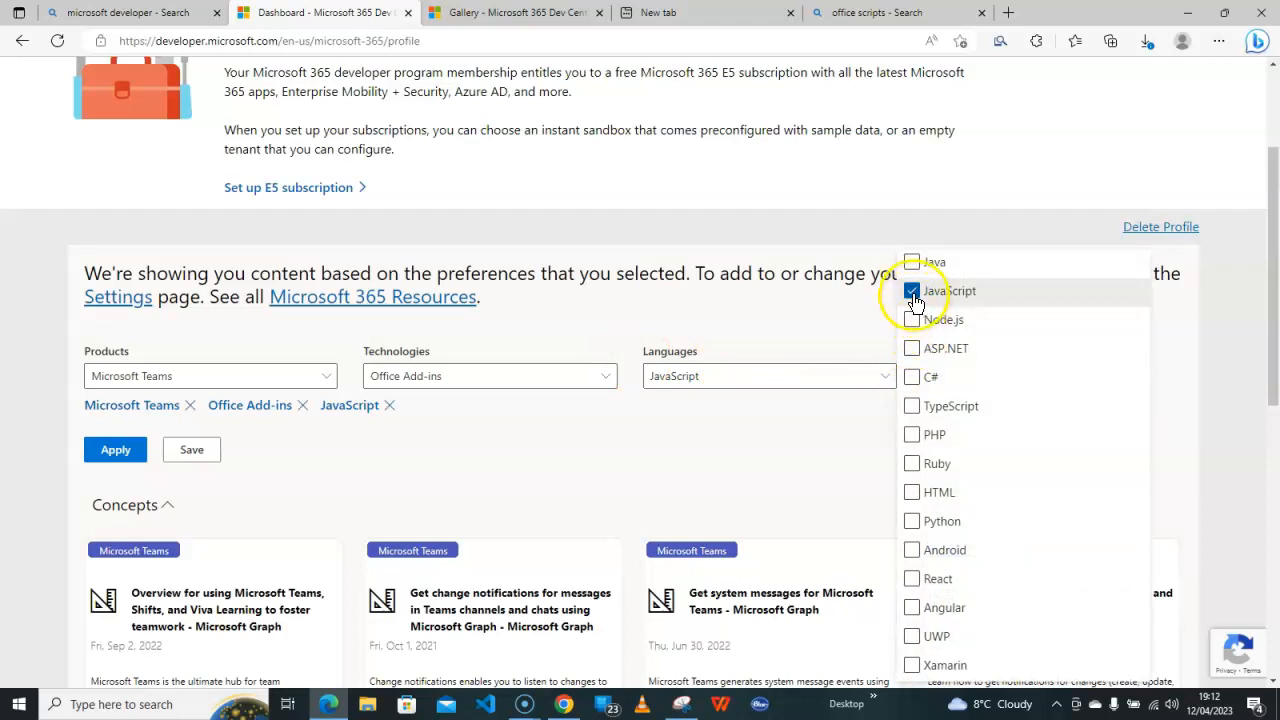
left_click(912, 291)
left_click(910, 291)
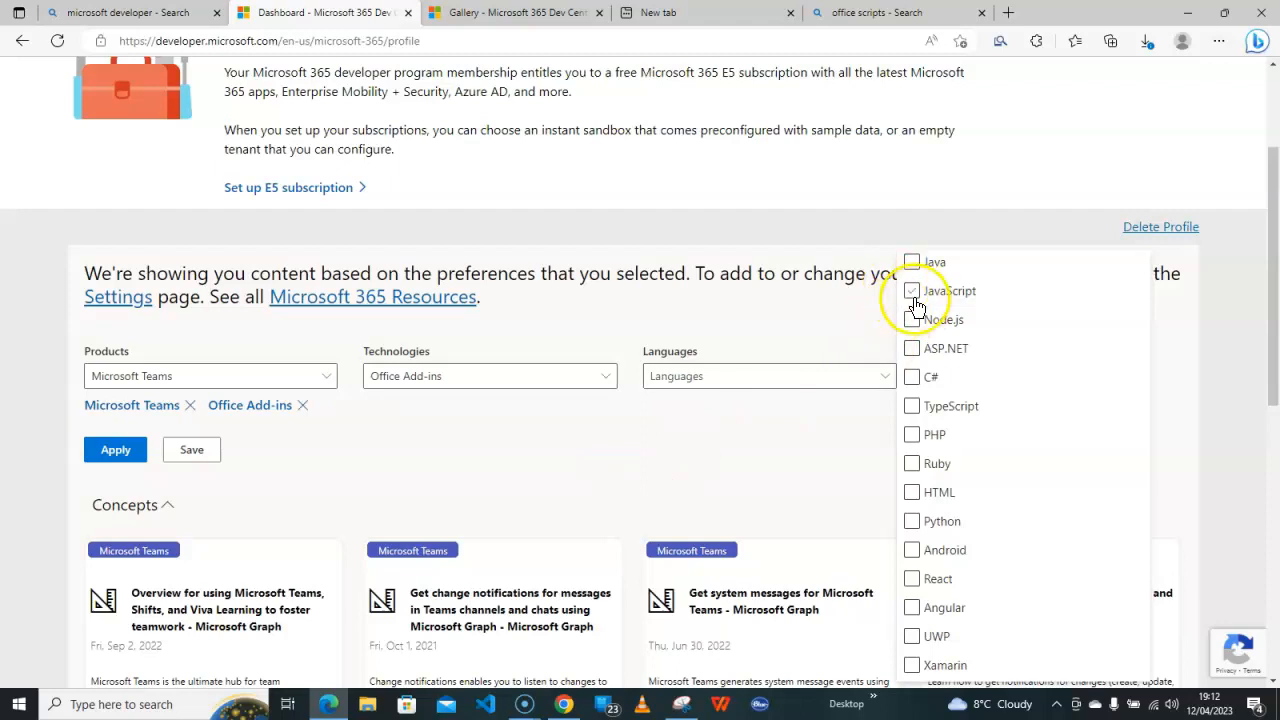
left_click(762, 435)
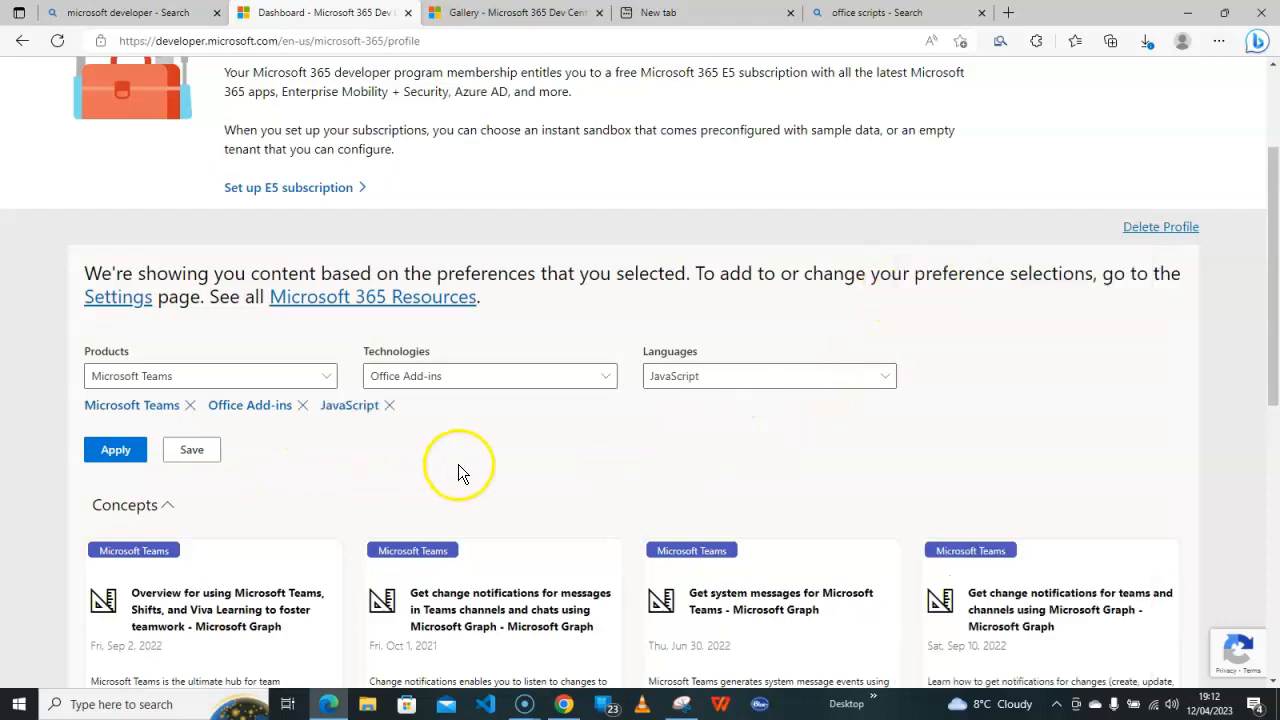
left_click(113, 455)
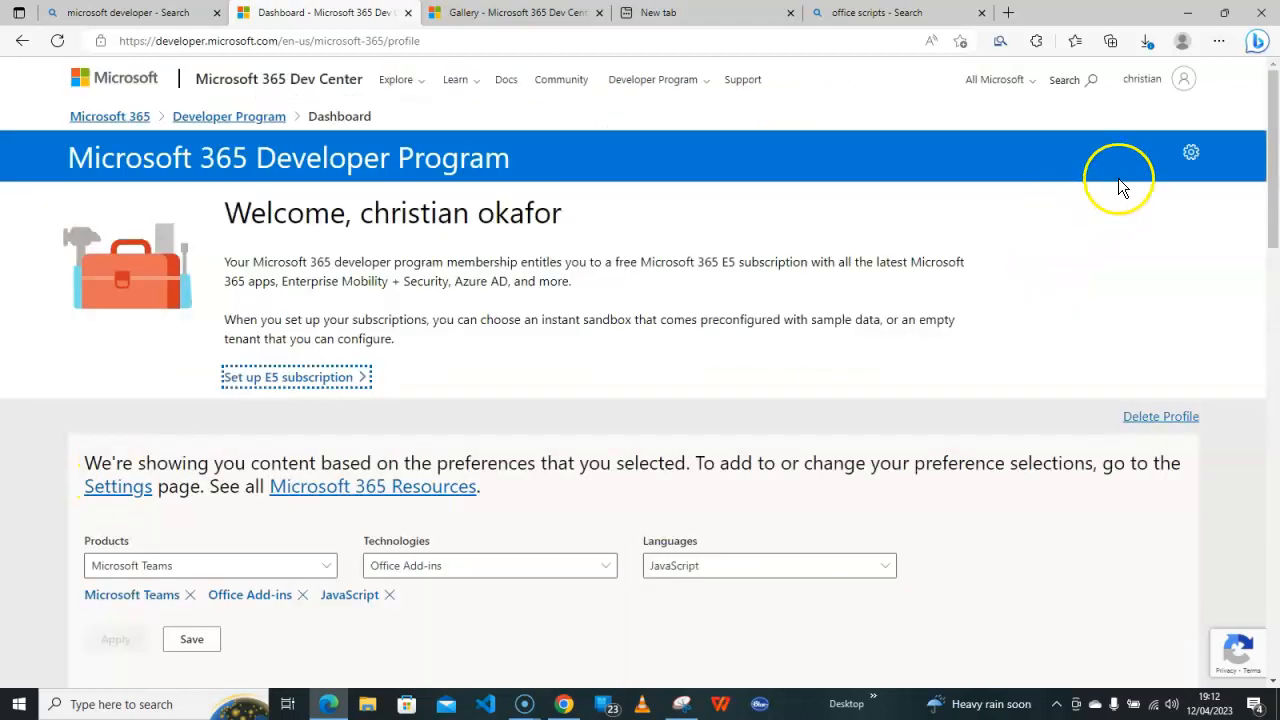
Mark Word, PowerPoint, Office, Project, Excel and SharePoint as products of interest and save the account preferences
left_click(1187, 172)
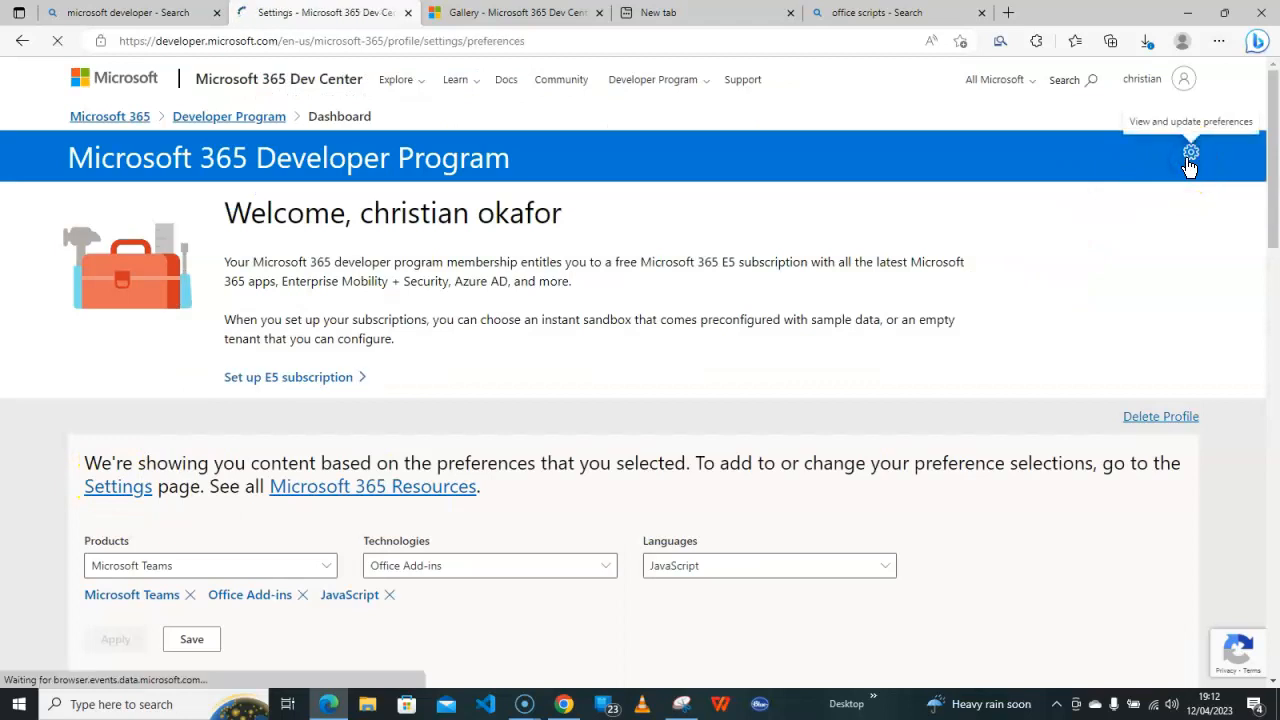
left_click(659, 514)
left_click(661, 472)
left_click(910, 430)
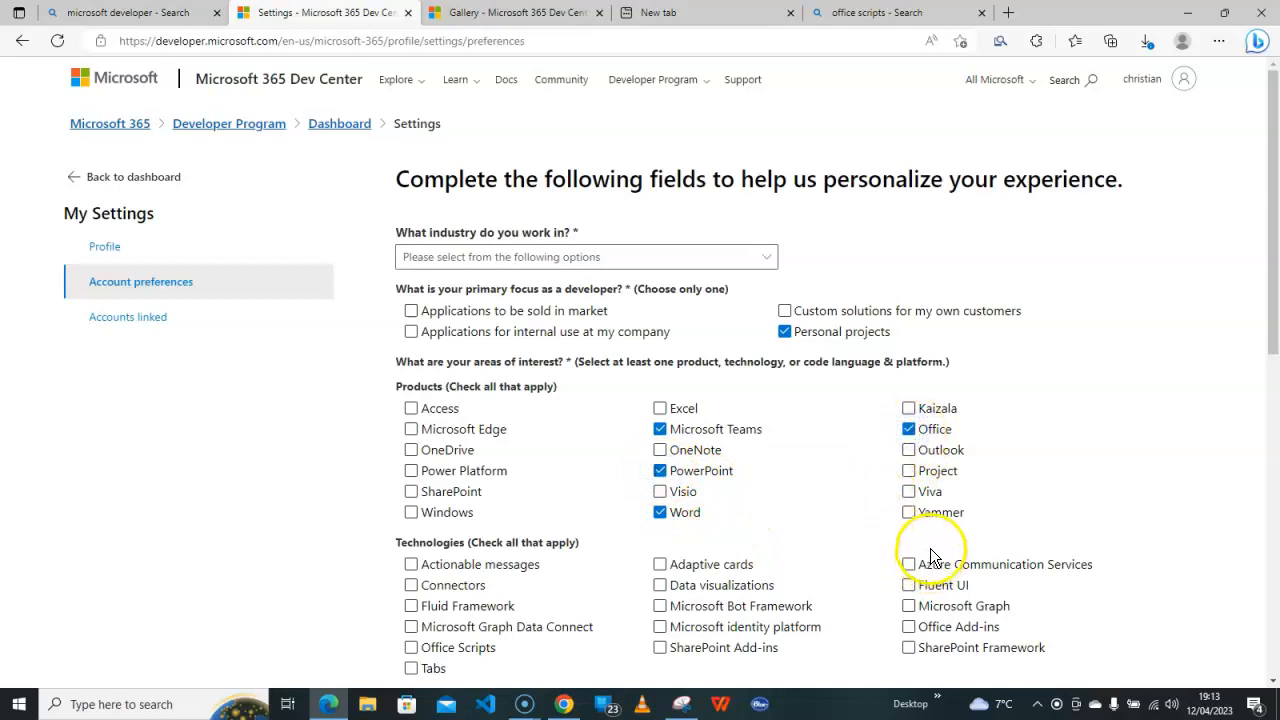
left_click(911, 473)
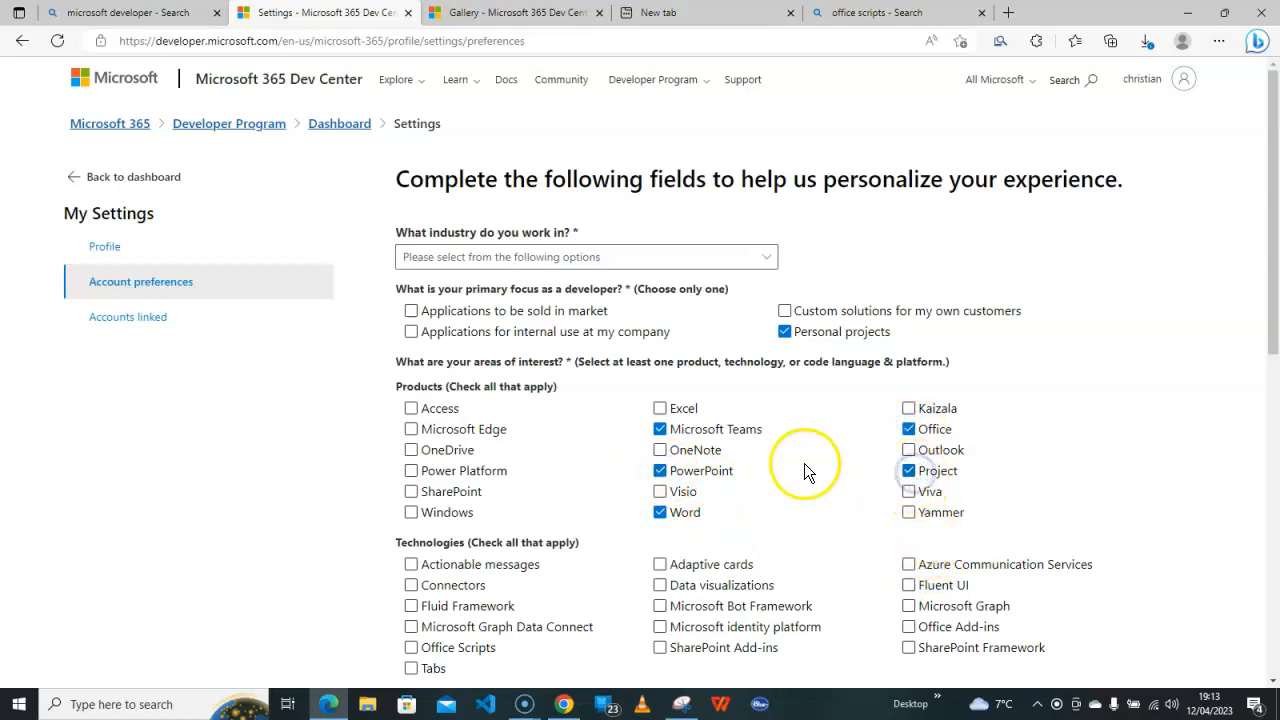
left_click(658, 408)
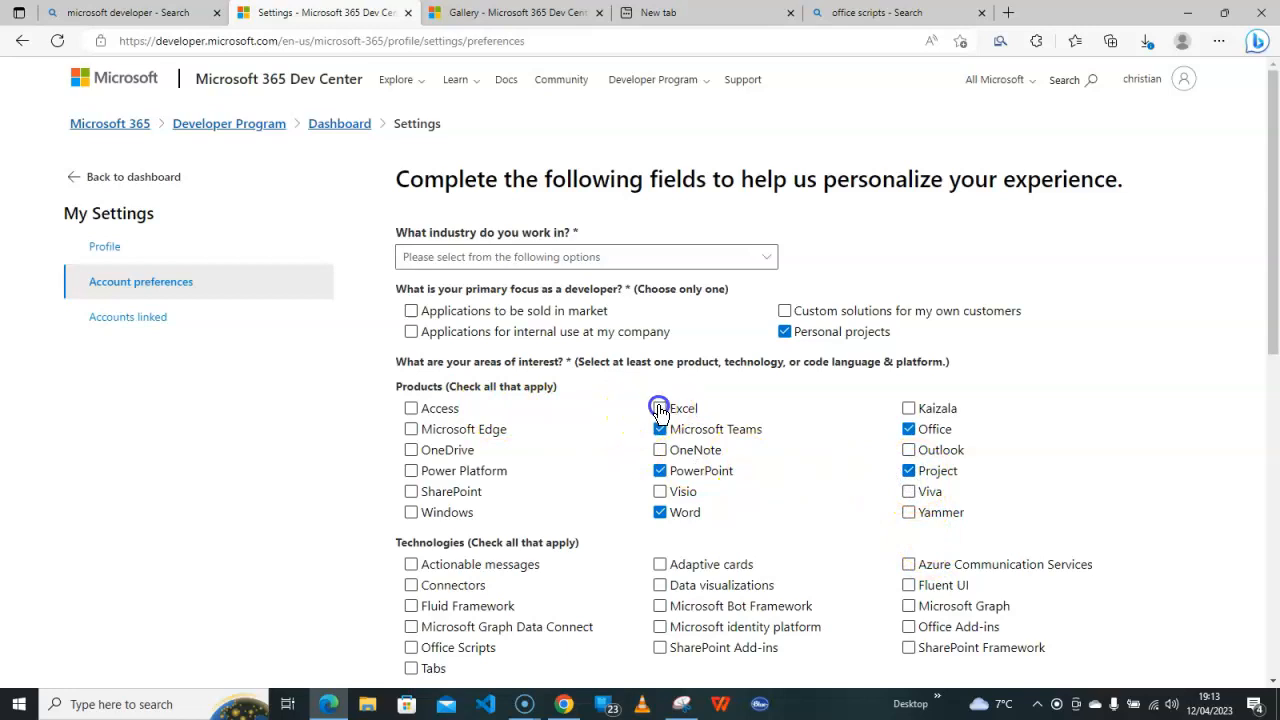
left_click(412, 492)
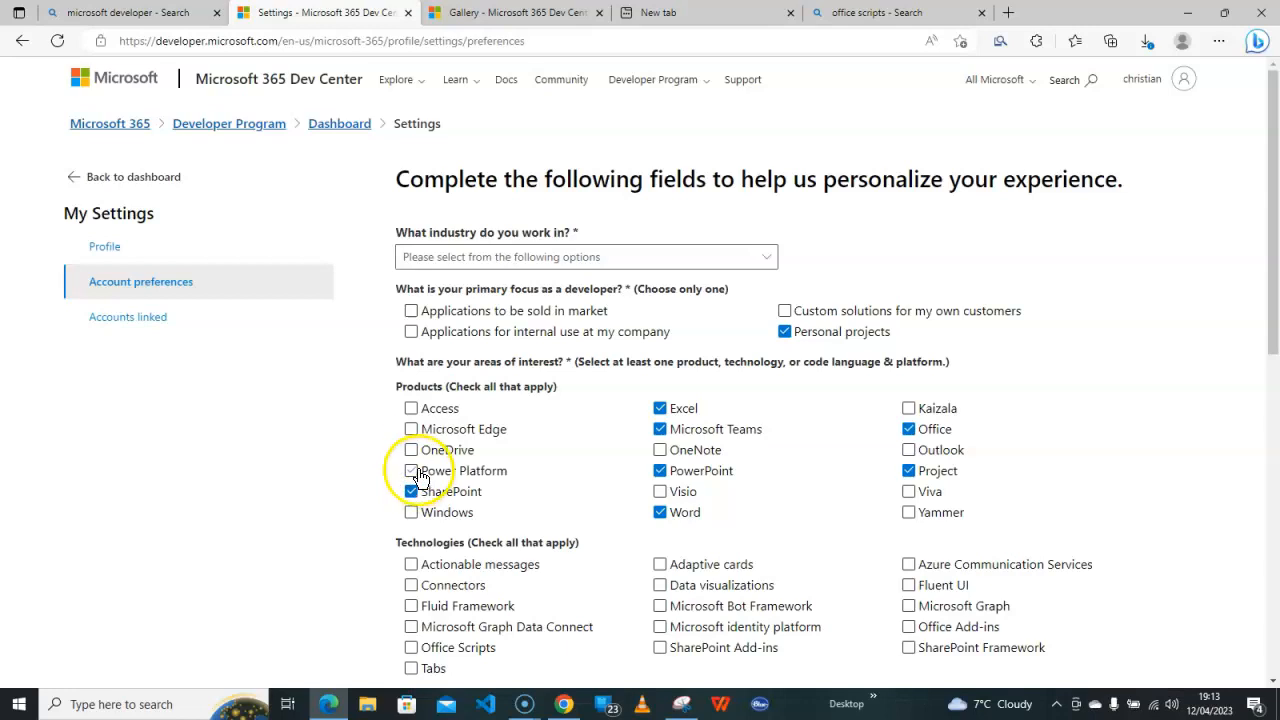
scroll(381, 470, "down", 8)
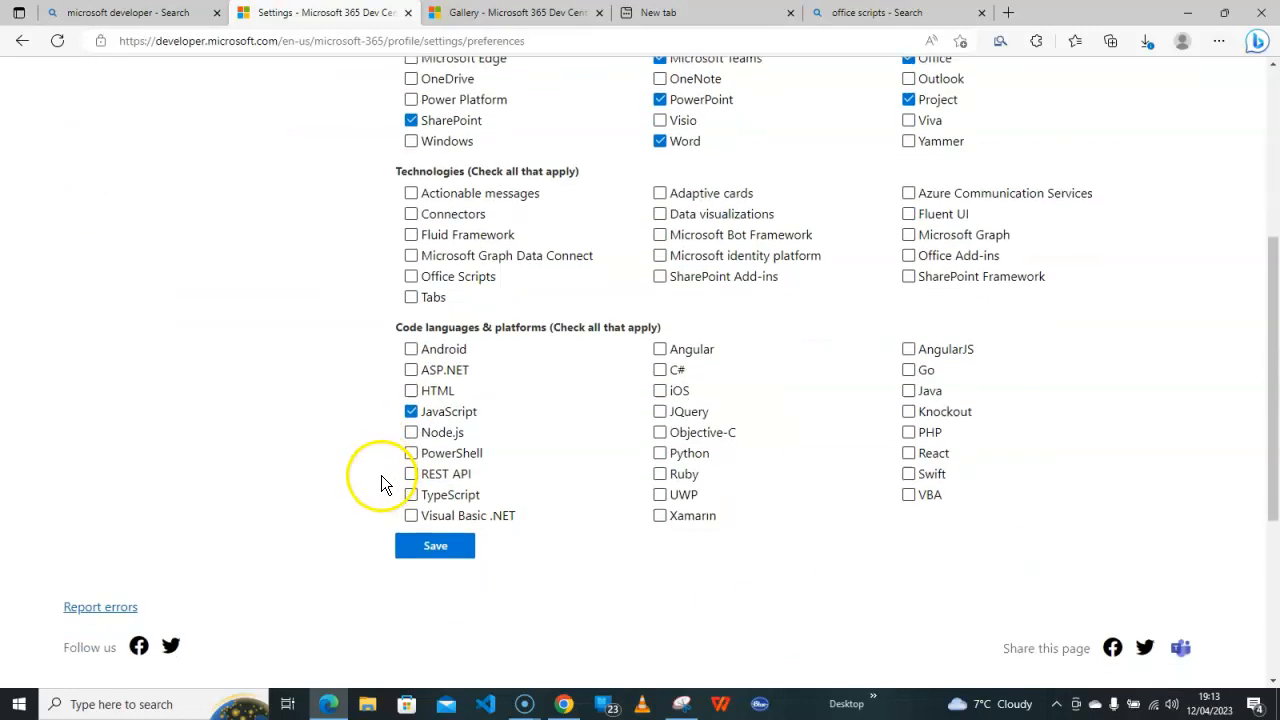
left_click(438, 207)
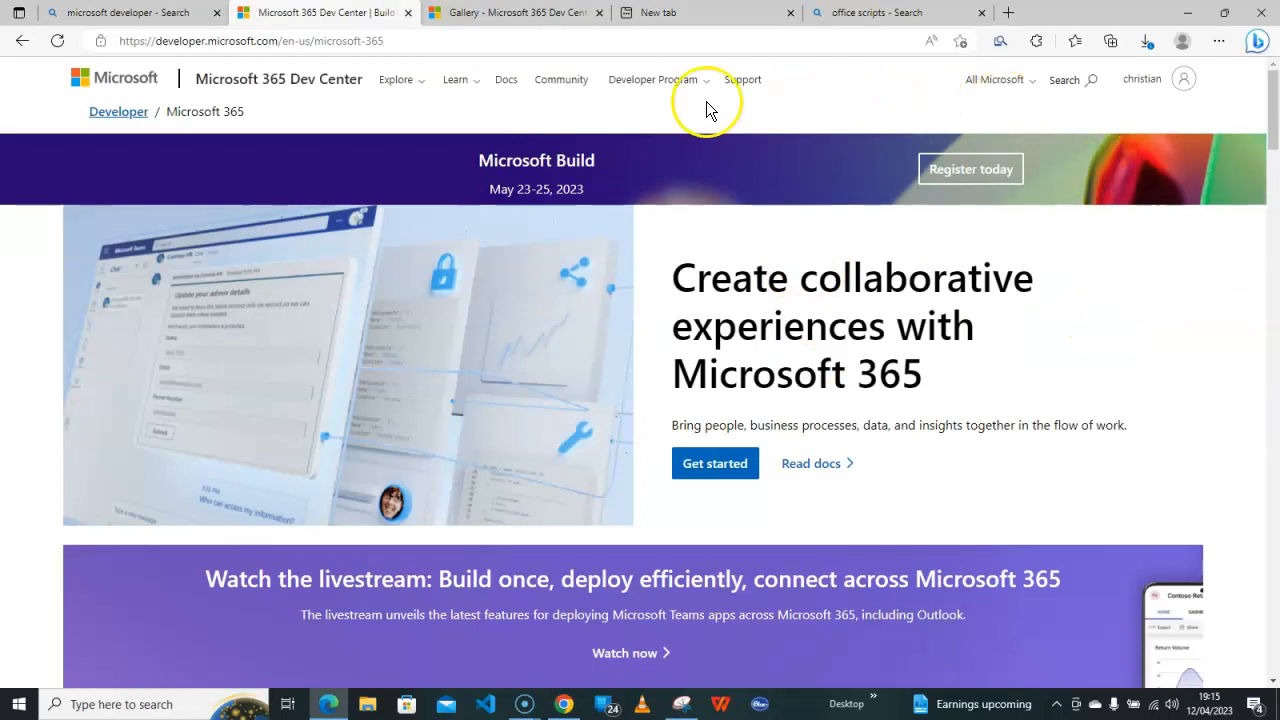
Join the Microsoft 365 Developer Program through the Developer Program menu's Join Now page
left_click(662, 88)
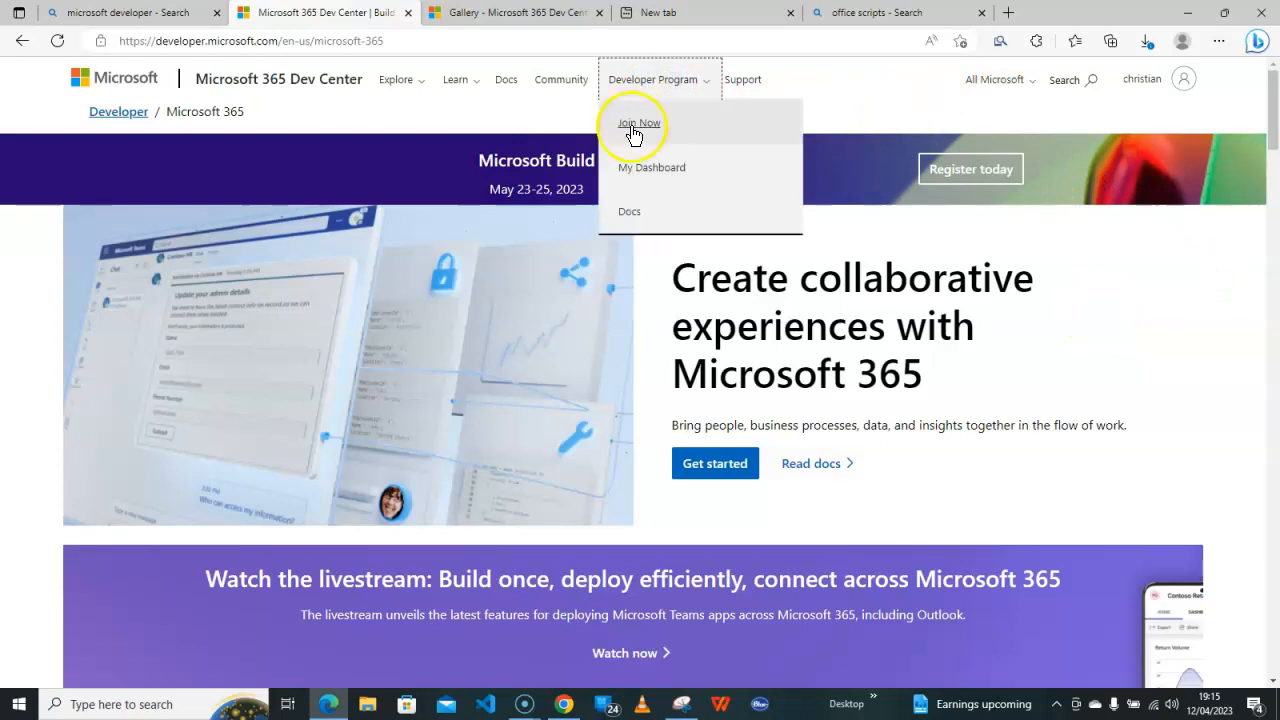
left_click(641, 127)
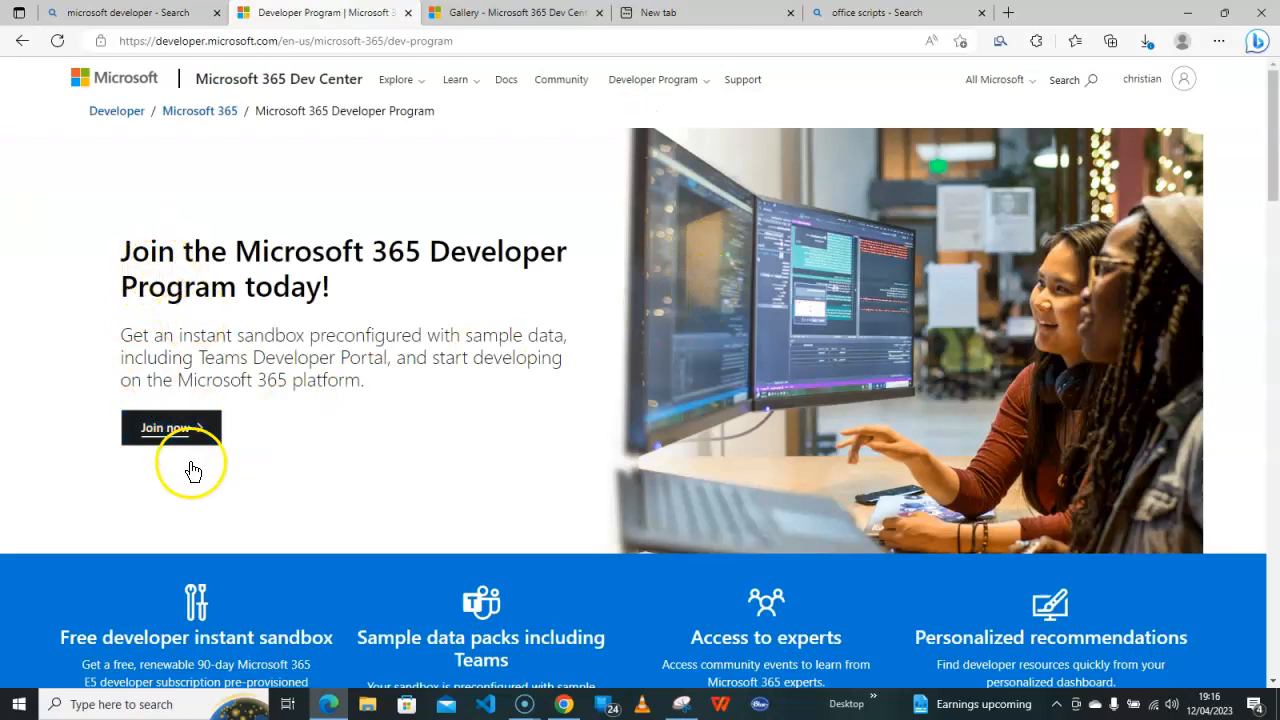
left_click(168, 432)
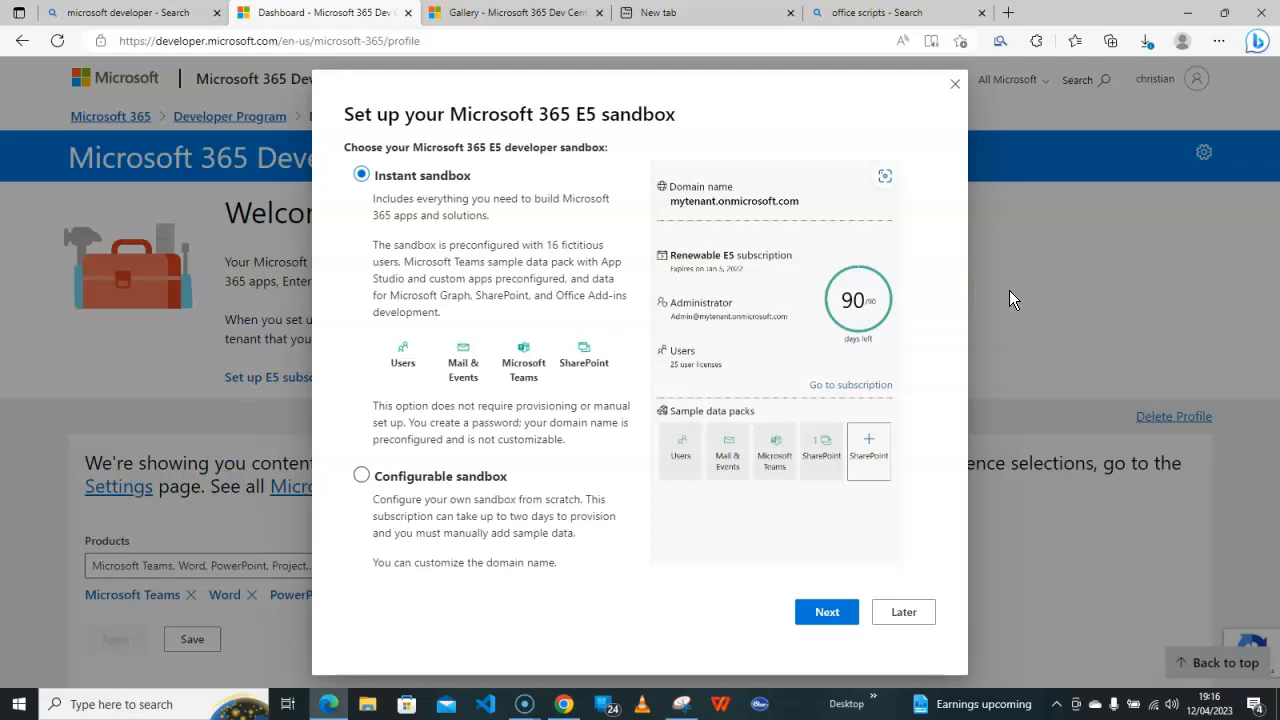
Keep Instant sandbox selected and continue to the sandbox setup form
left_click(826, 318)
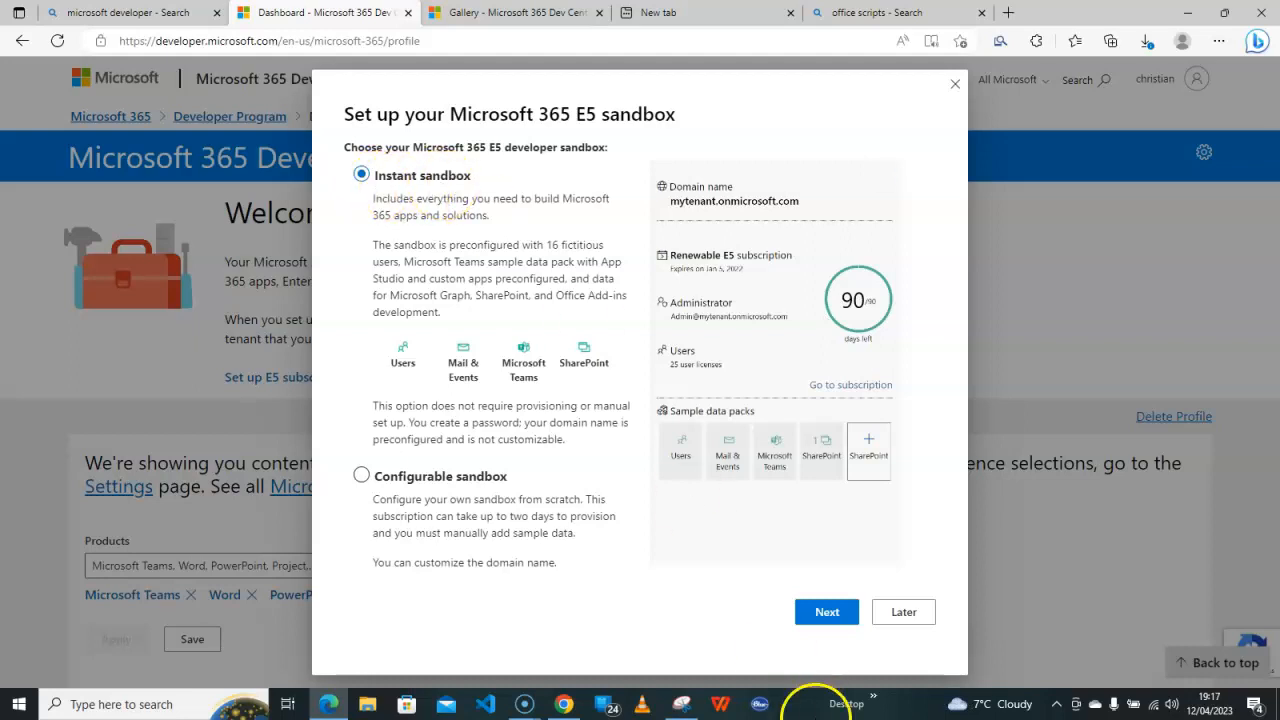
left_click(827, 613)
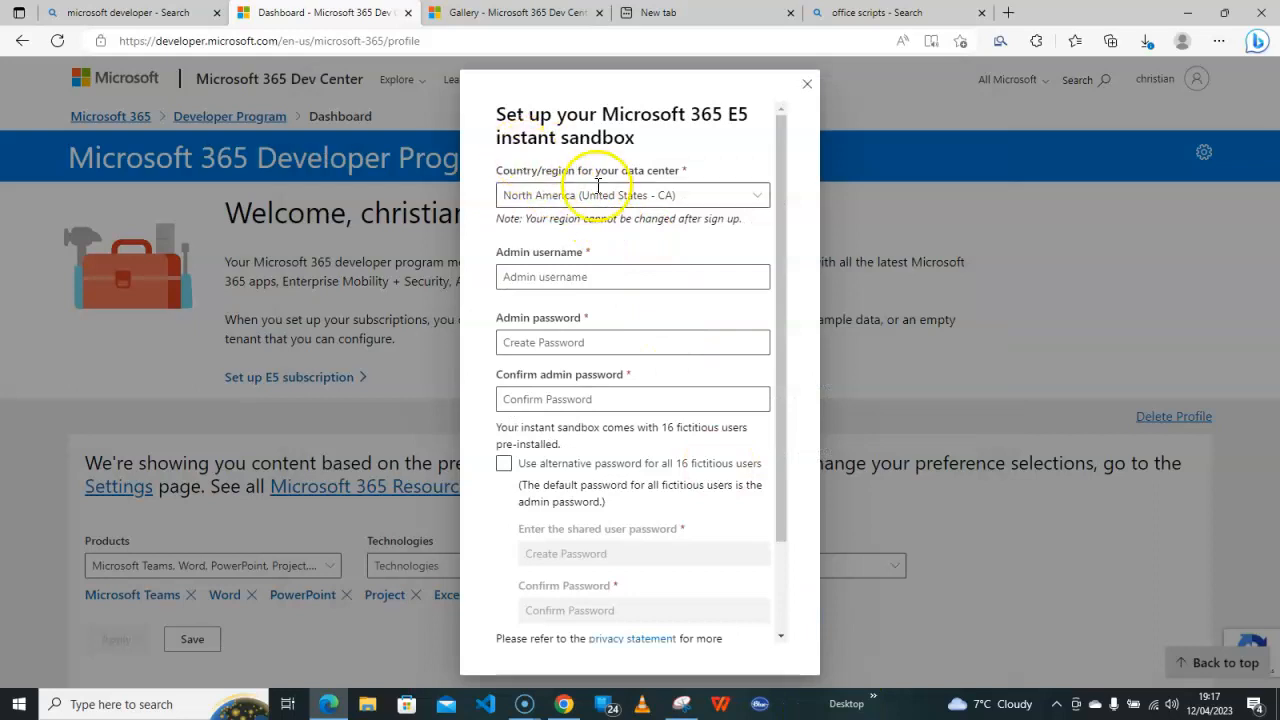
Choose the Europe / Middle East / Africa (Ireland) region, enter the admin username and password twice, and submit
left_click(752, 199)
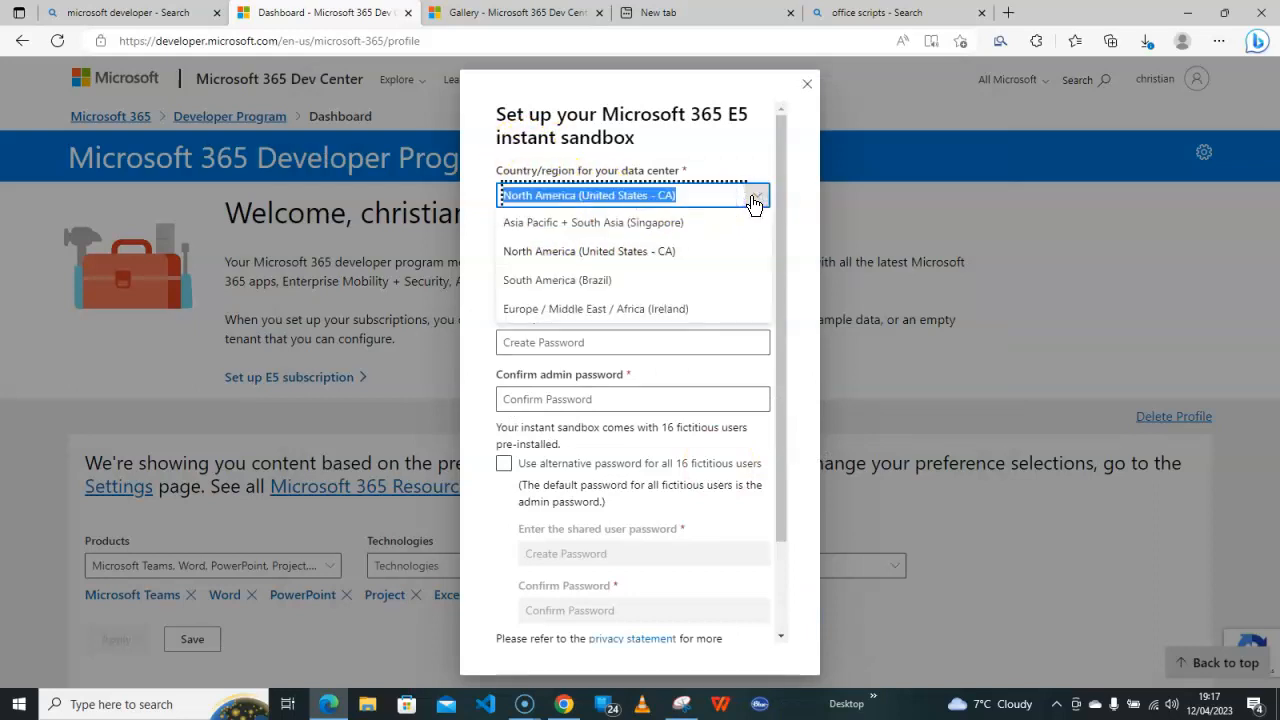
left_click(636, 309)
left_click(593, 279)
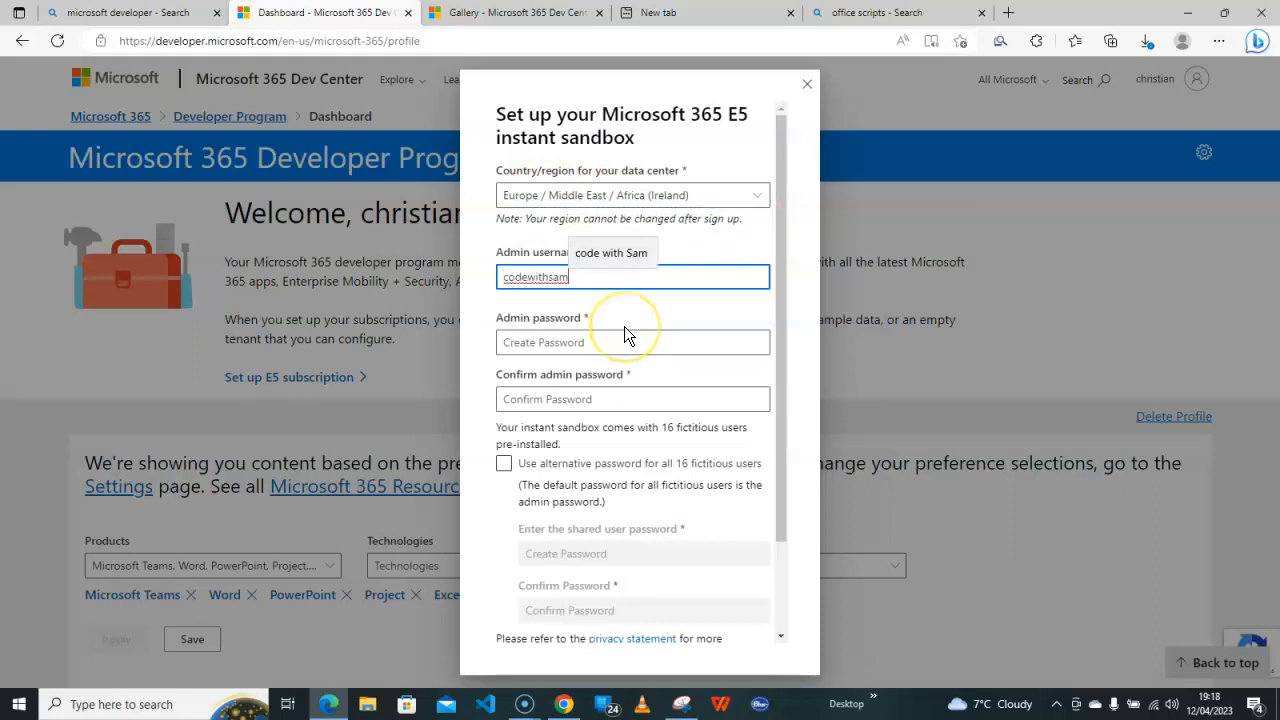
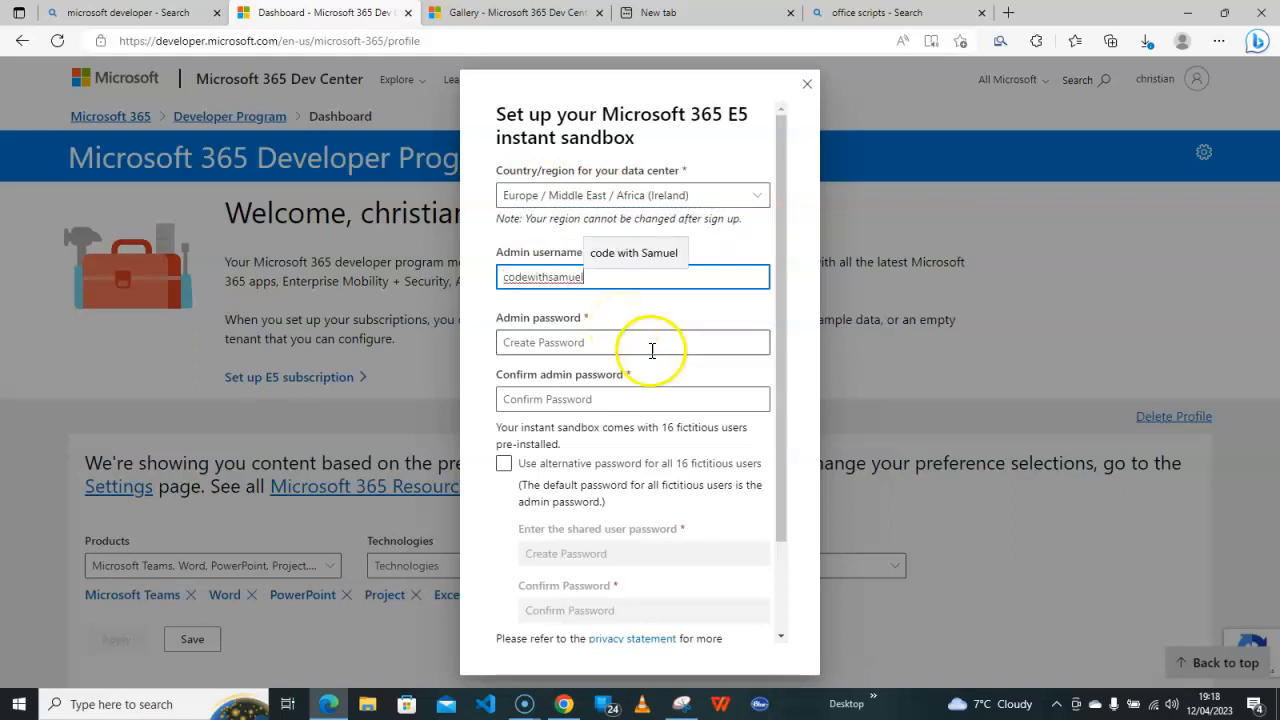
left_click(655, 342)
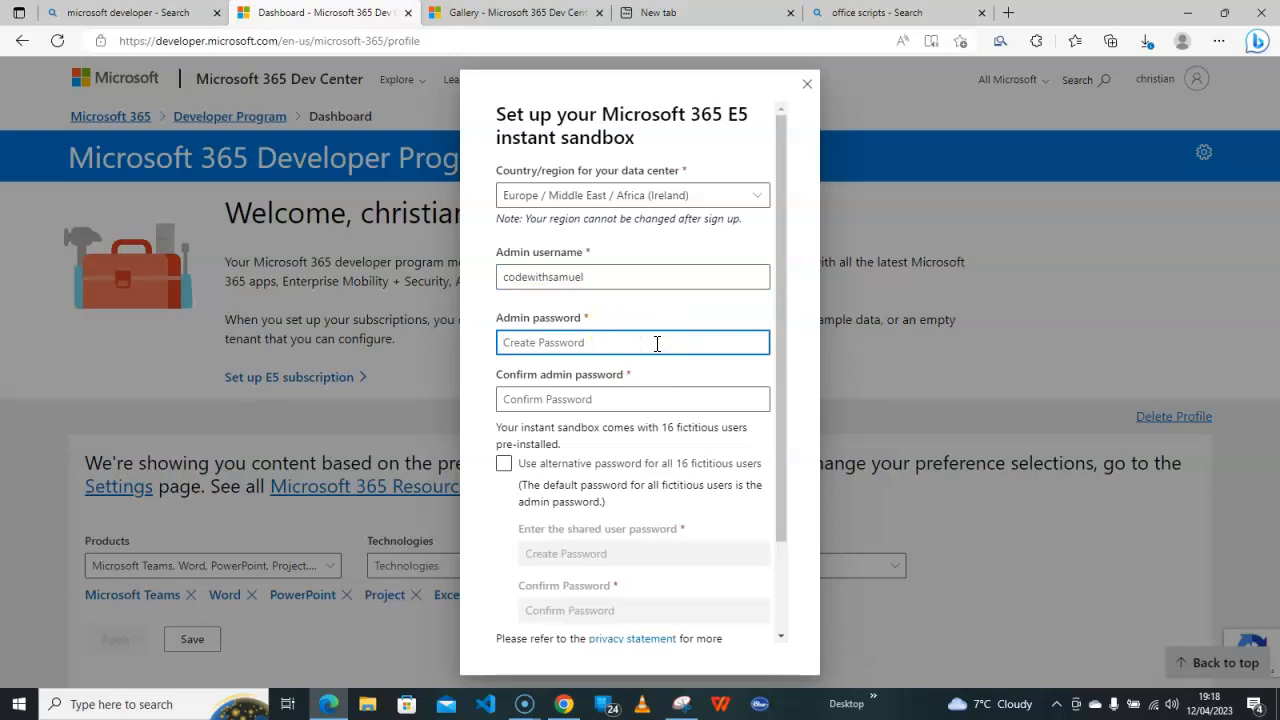
type("P")
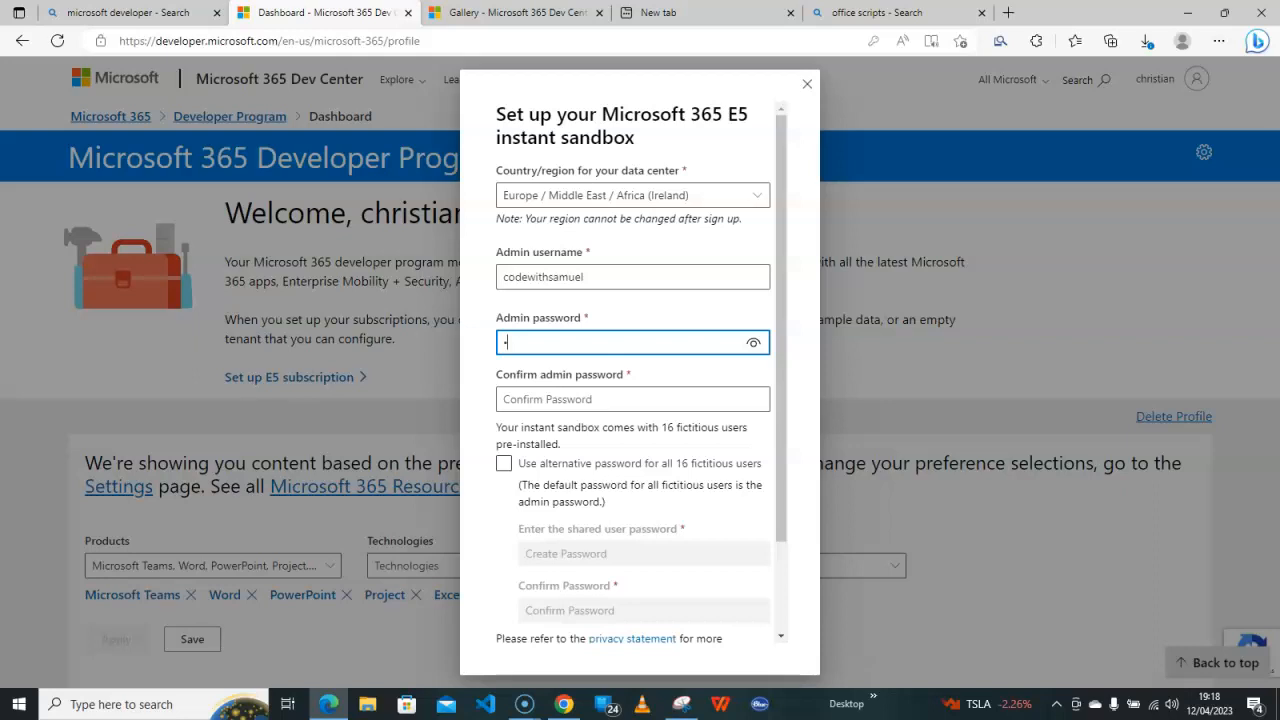
left_click(587, 434)
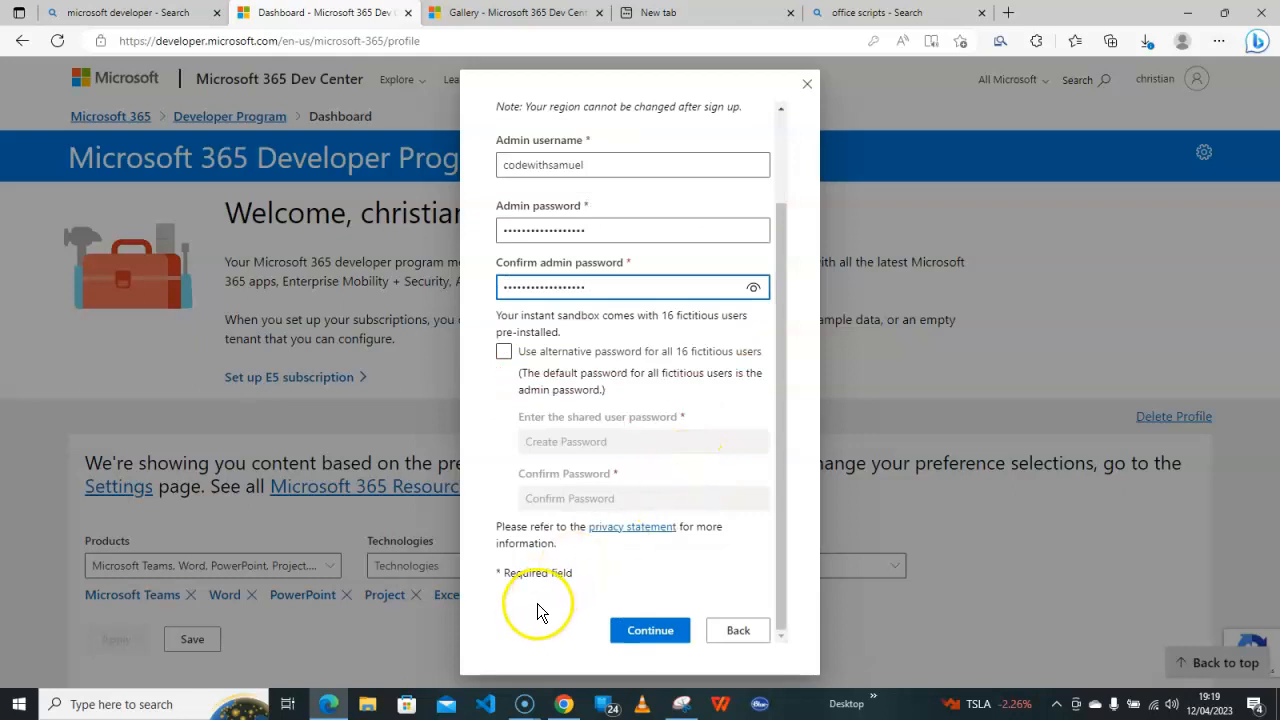
left_click(537, 603)
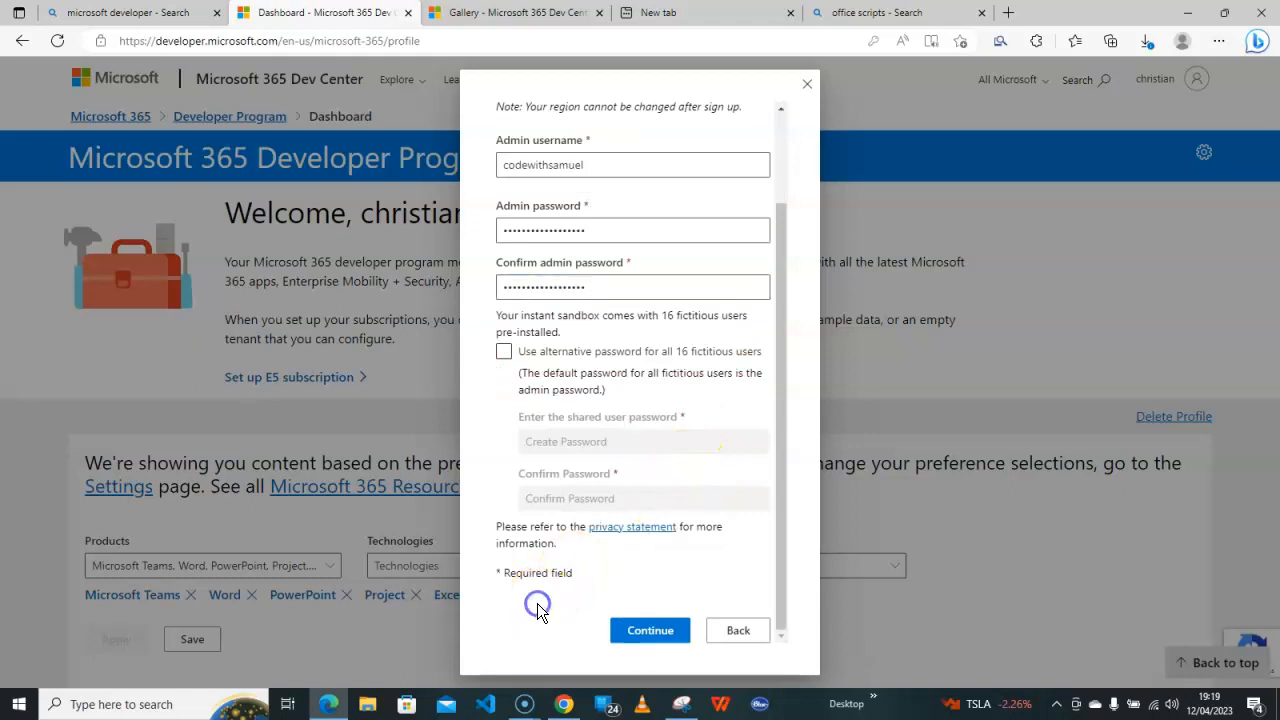
left_click(651, 632)
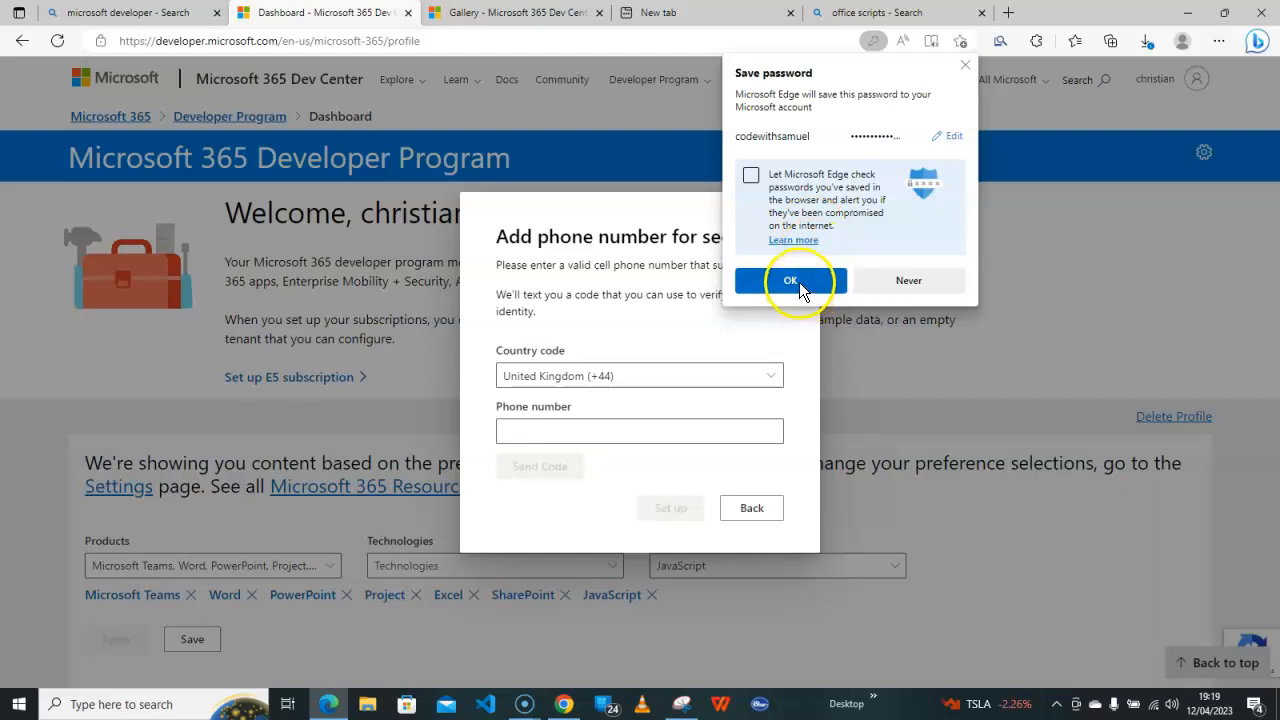
Save the admin password in Edge, verify the security phone number with the texted code, and finish setup
left_click(790, 281)
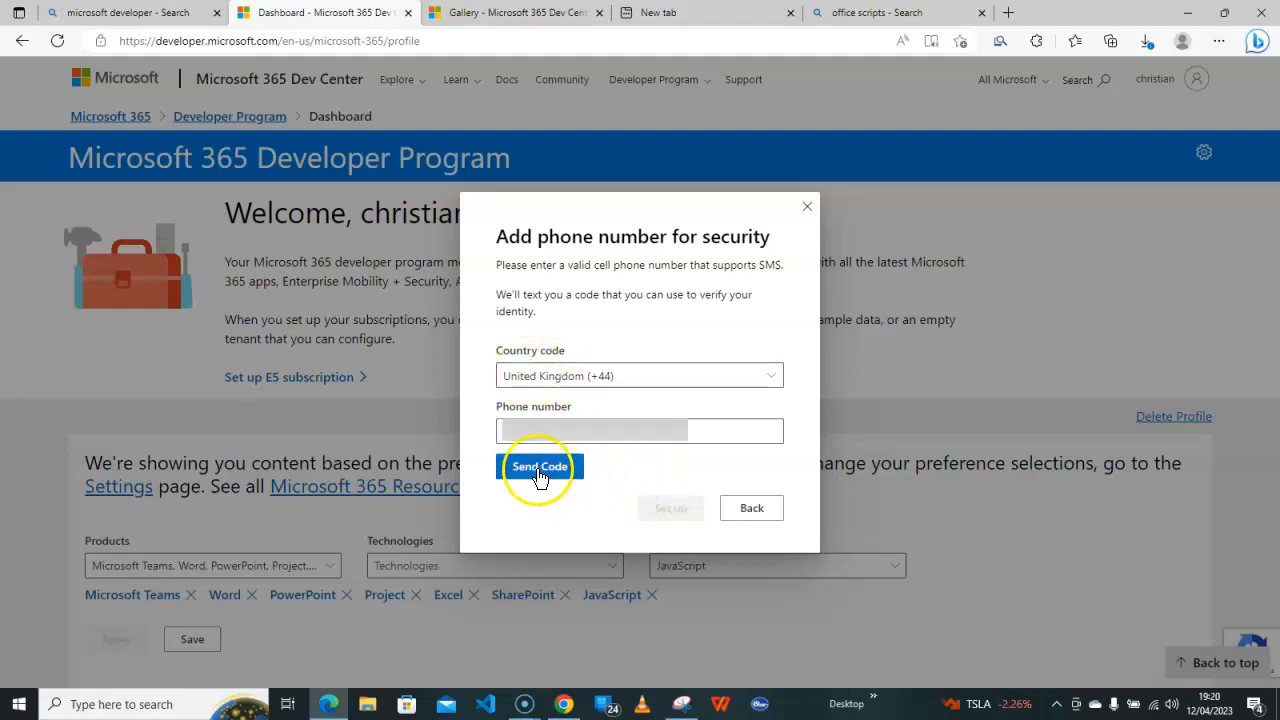
left_click(537, 468)
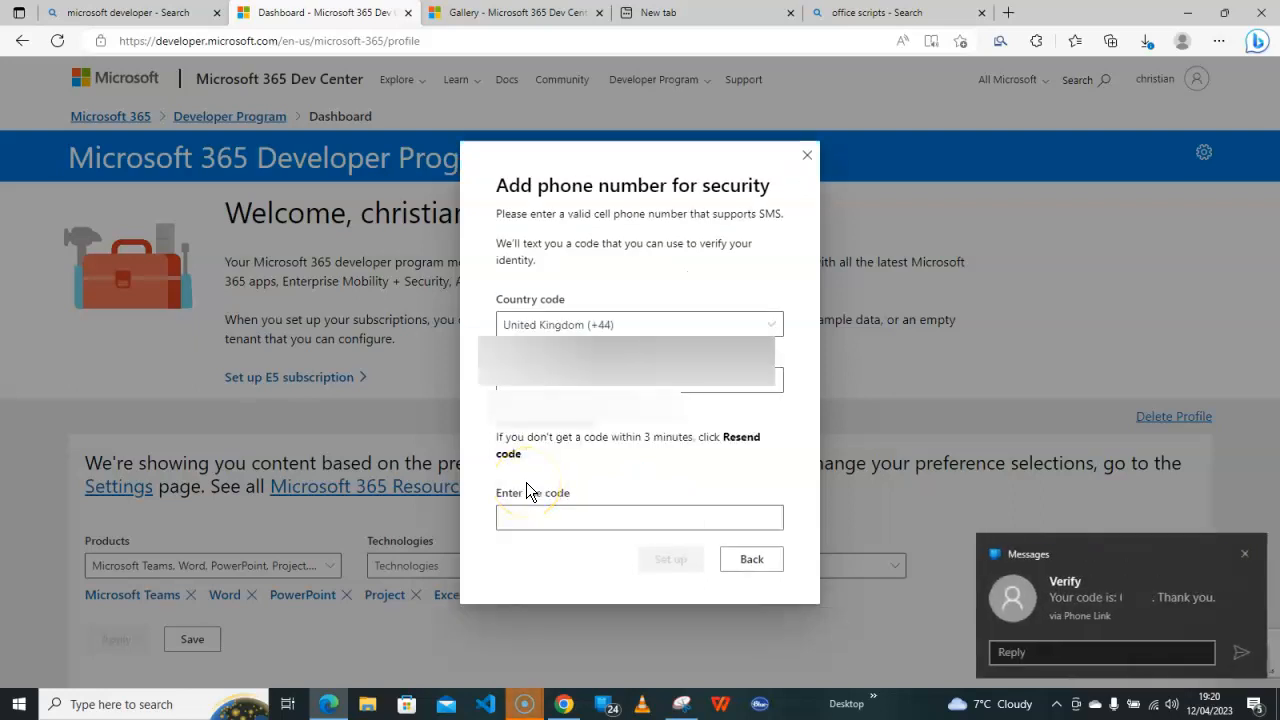
left_click(556, 516)
key("ctrl+v")
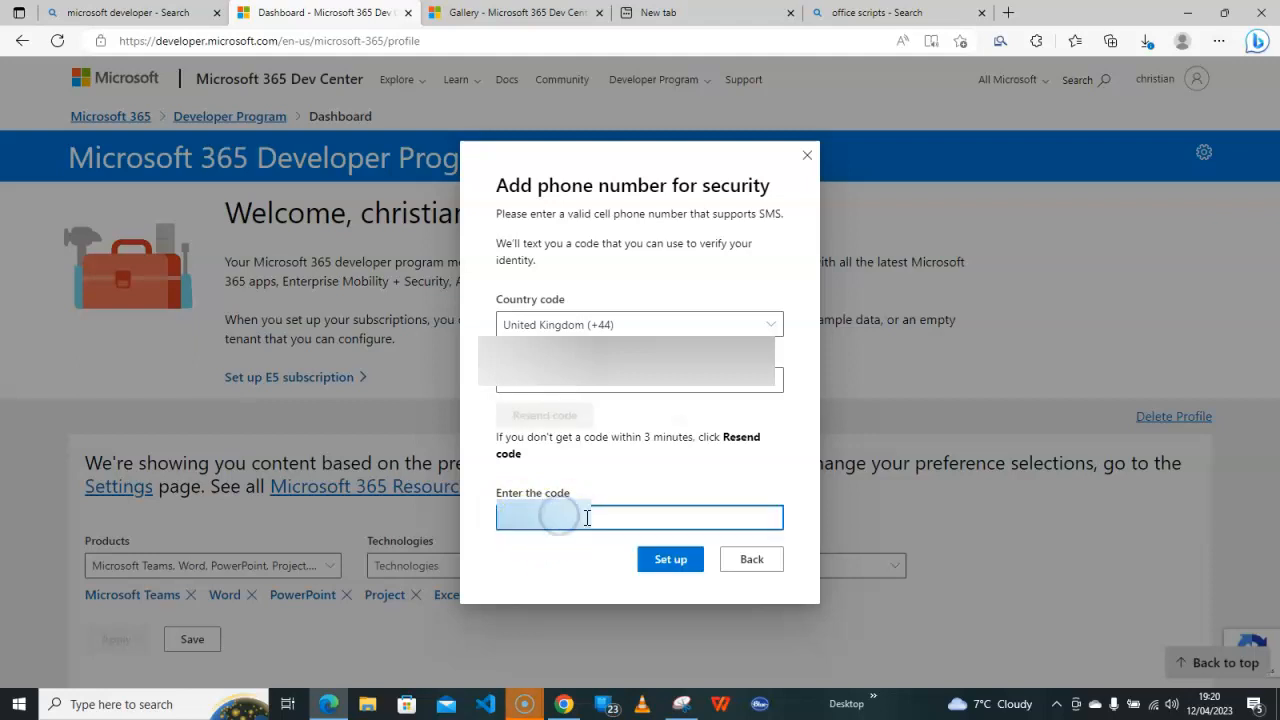
left_click(665, 560)
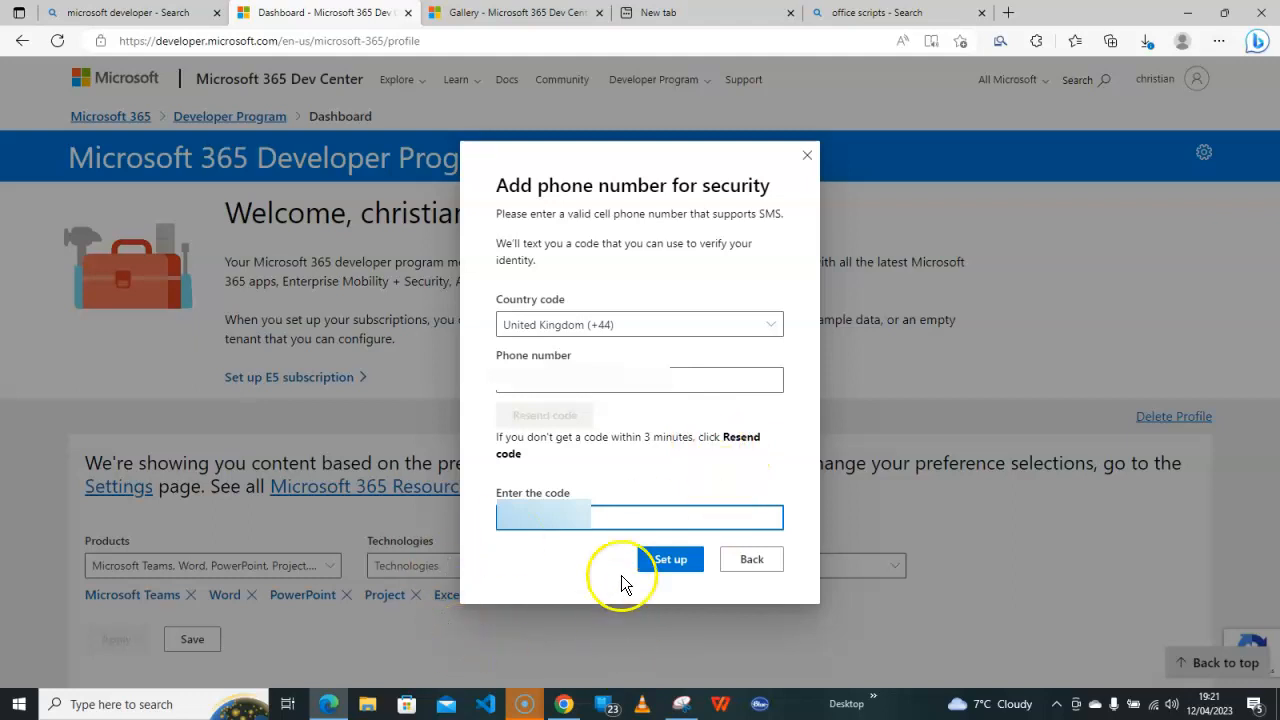
left_click(674, 564)
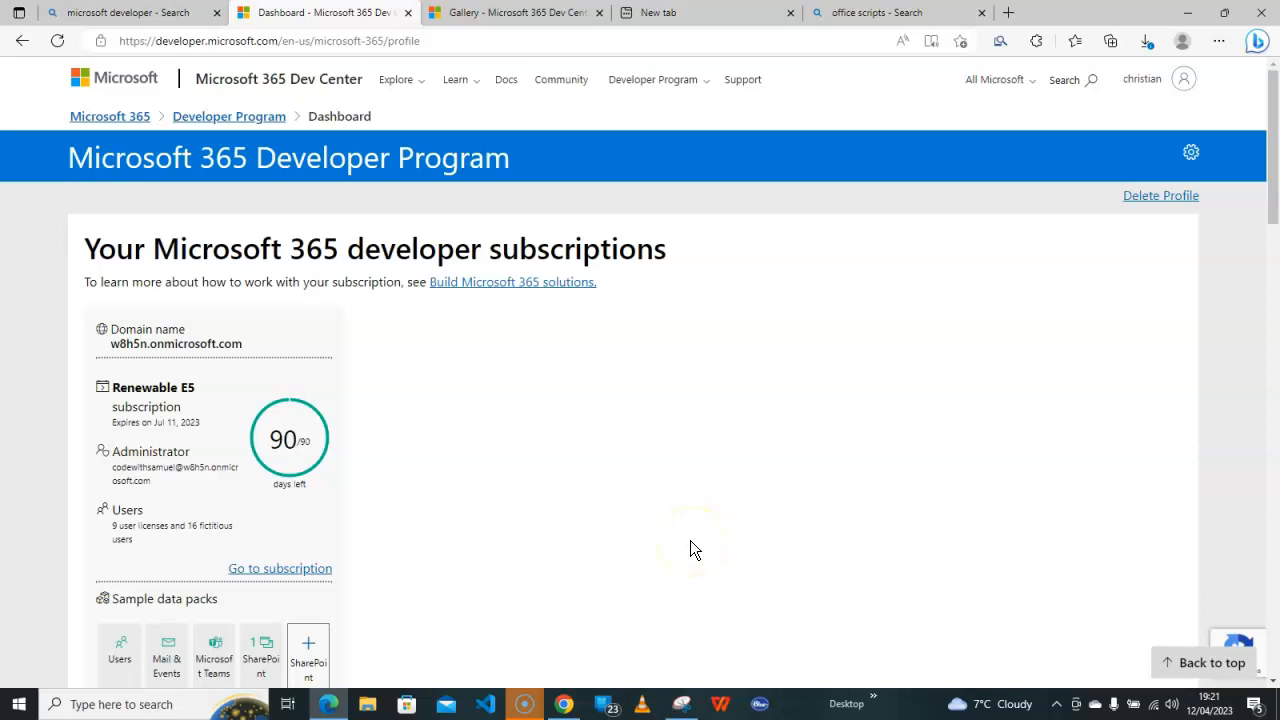
Scroll the dashboard to review the Renewable E5 subscription expiring Jul 11, 2023 and the sample data packs
scroll(450, 472, "down", 3)
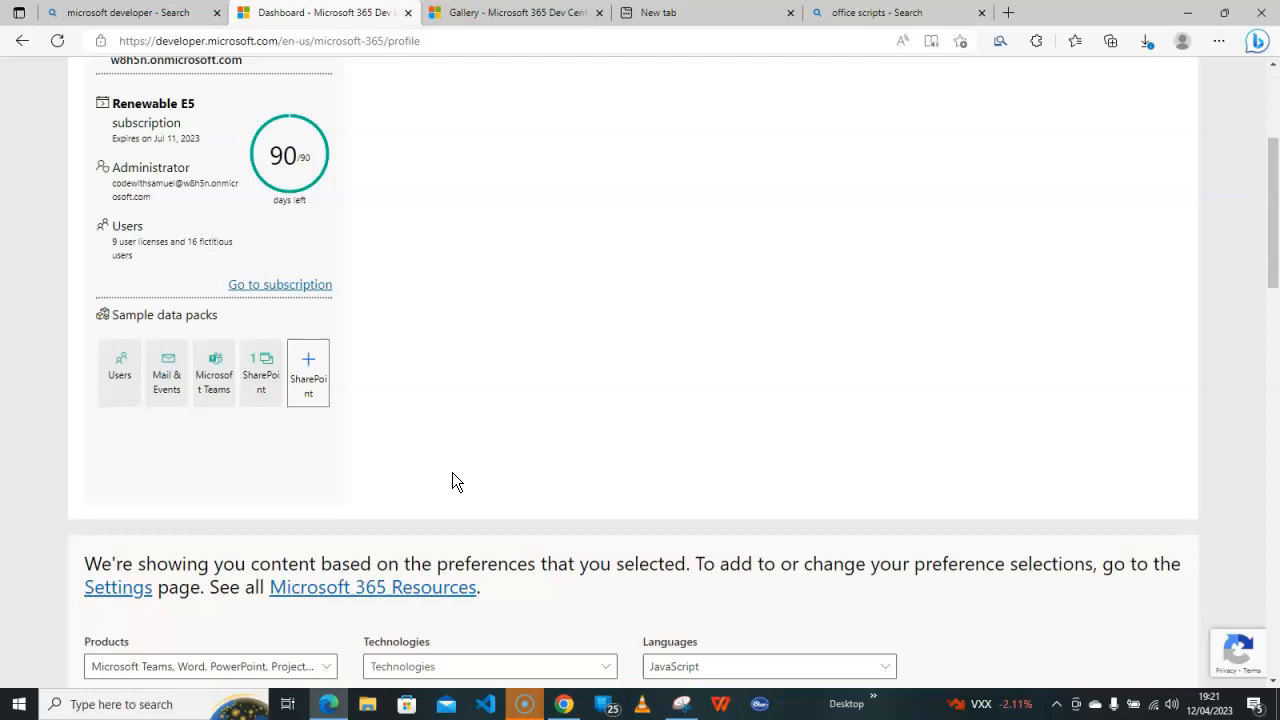
scroll(400, 450, "down", 4)
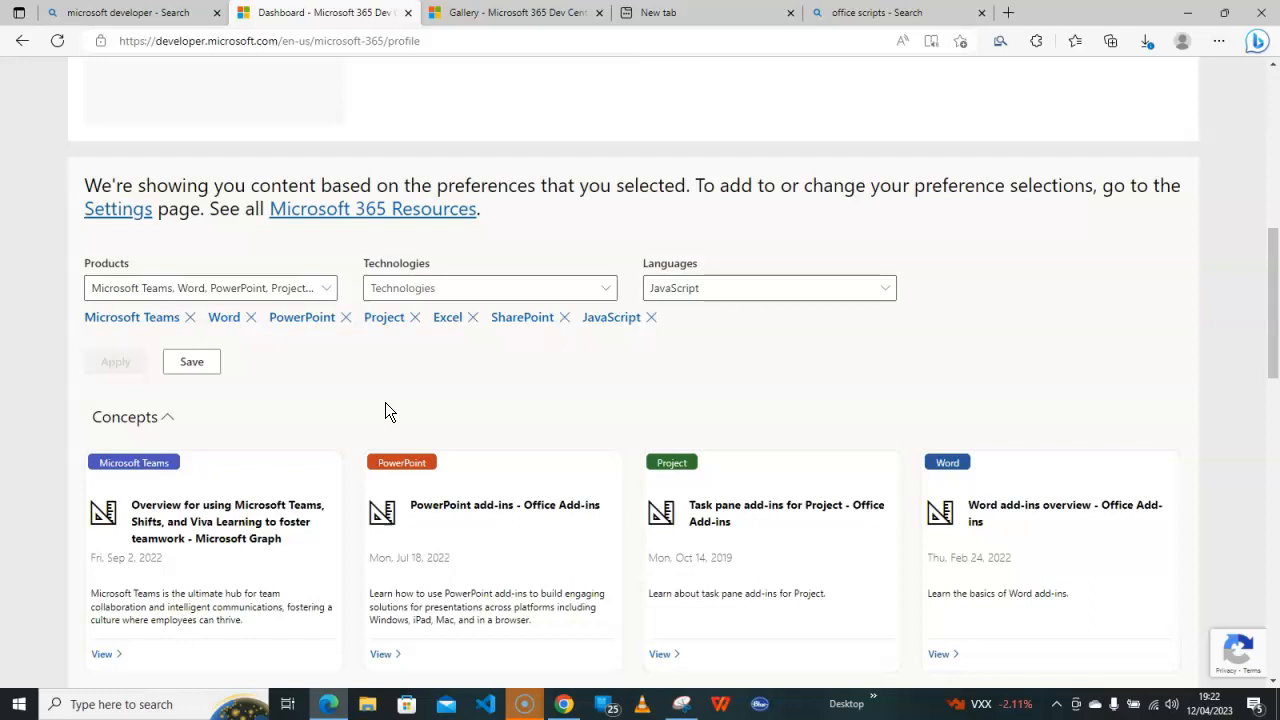
scroll(385, 402, "up", 7)
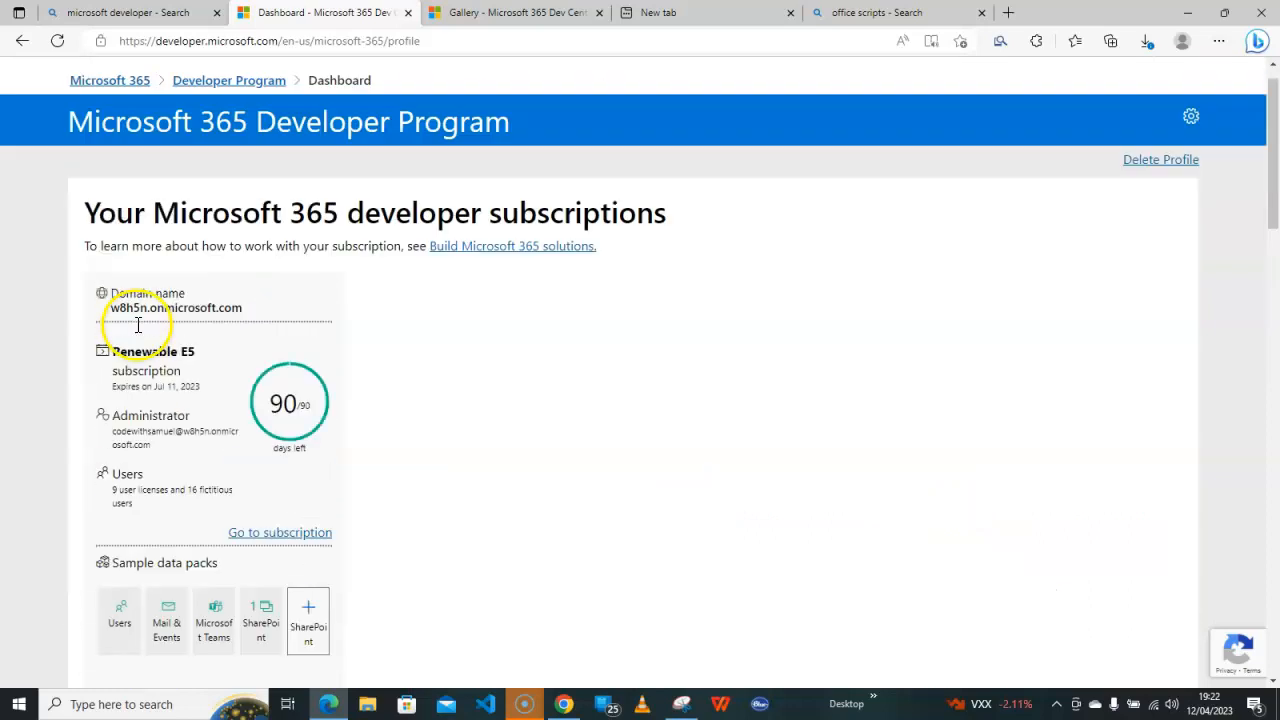
scroll(180, 376, "down", 1)
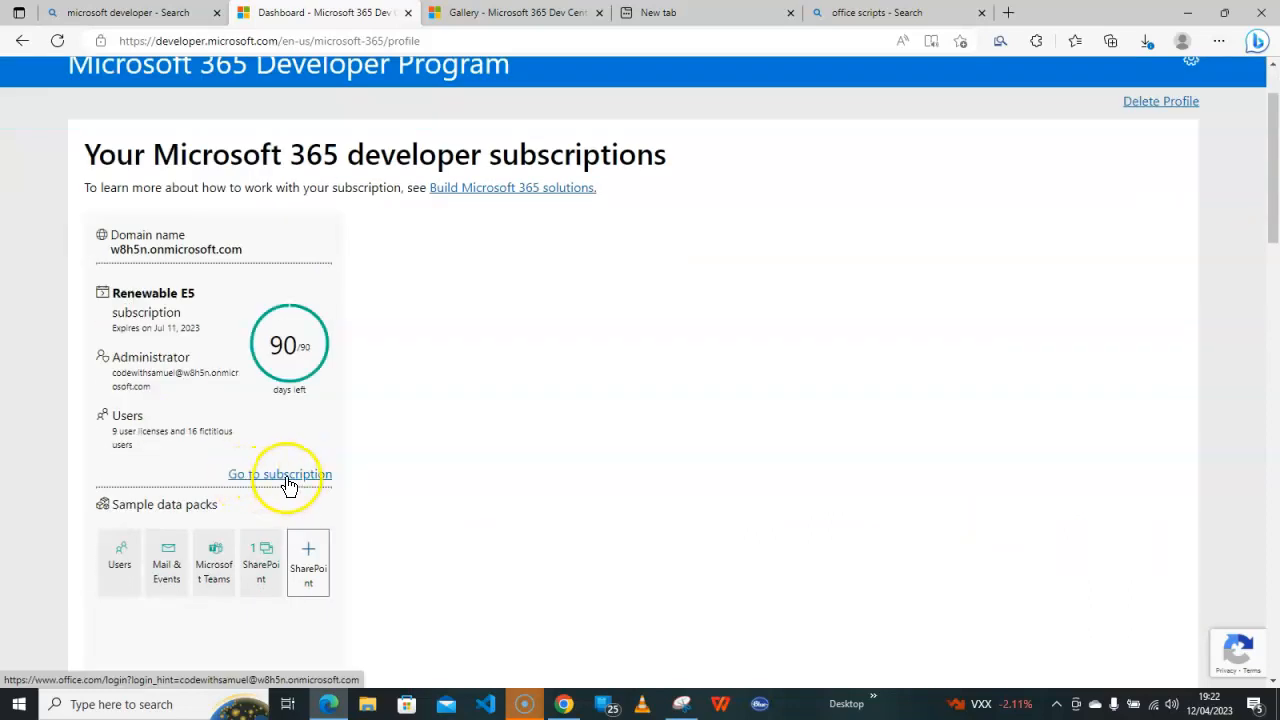
Open the new sandbox subscription, sign in with the admin password, and start two-step verification setup
left_click(286, 474)
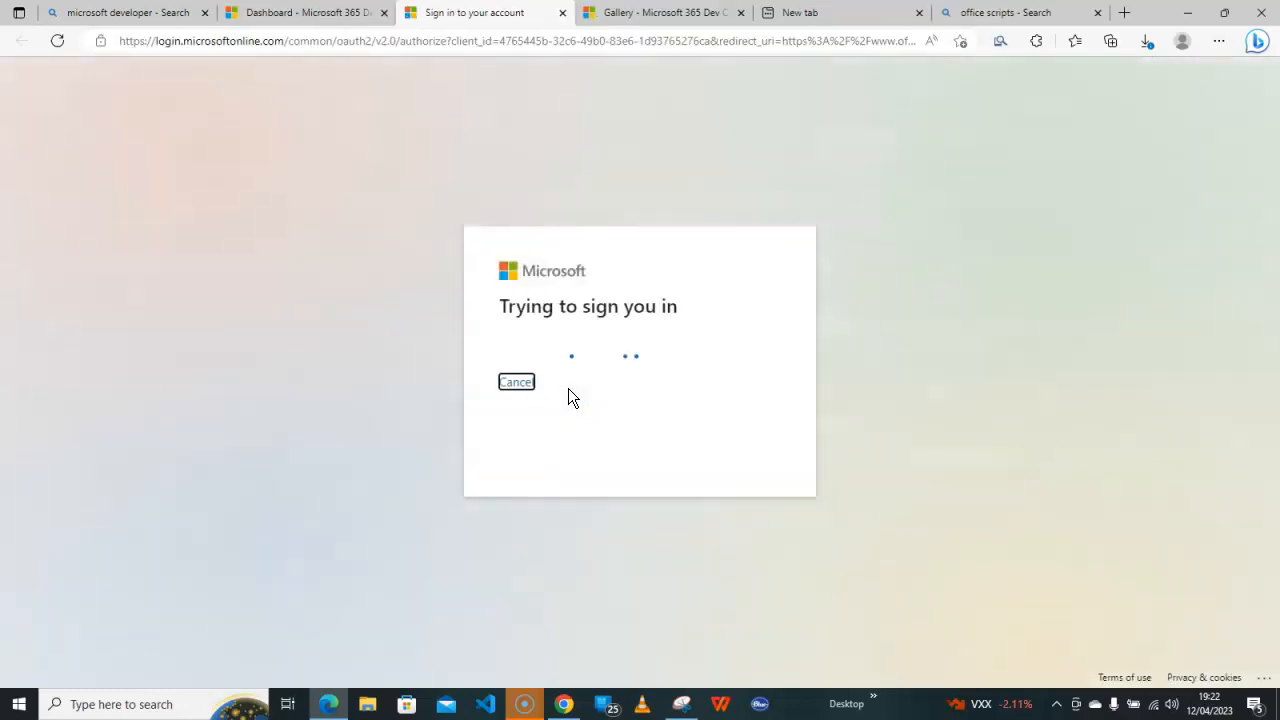
left_click(580, 354)
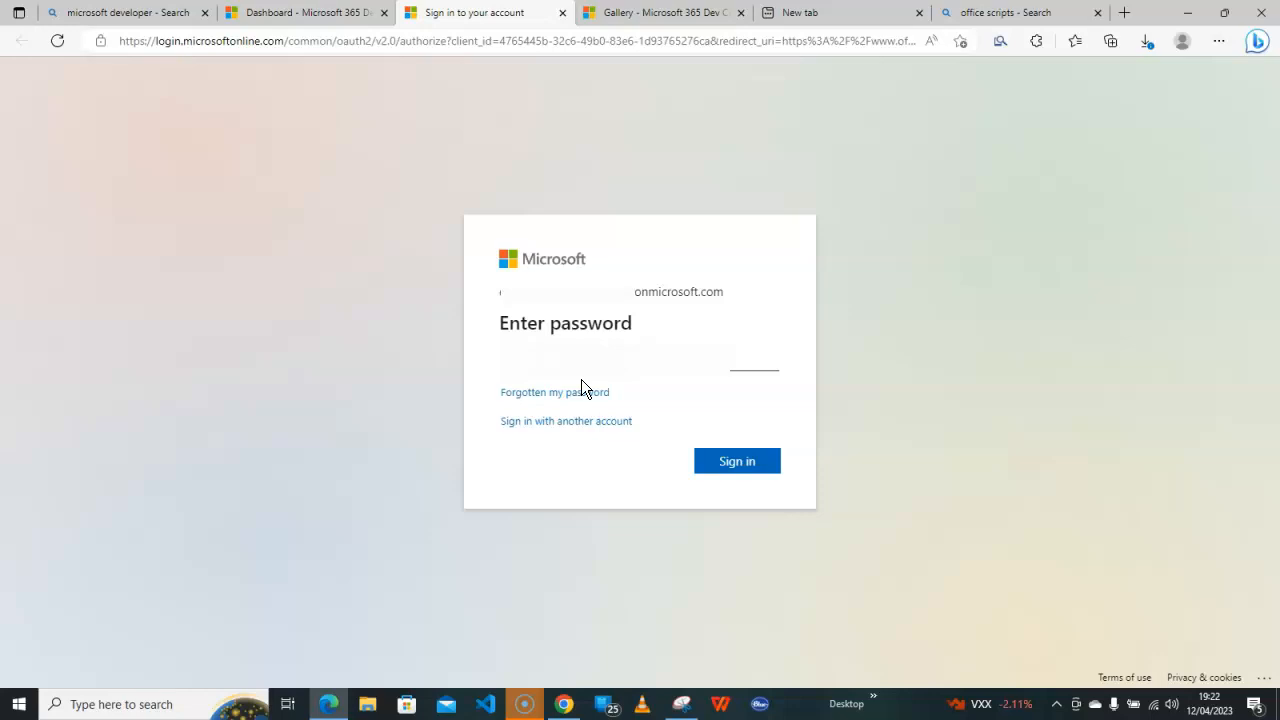
type("•")
left_click(745, 464)
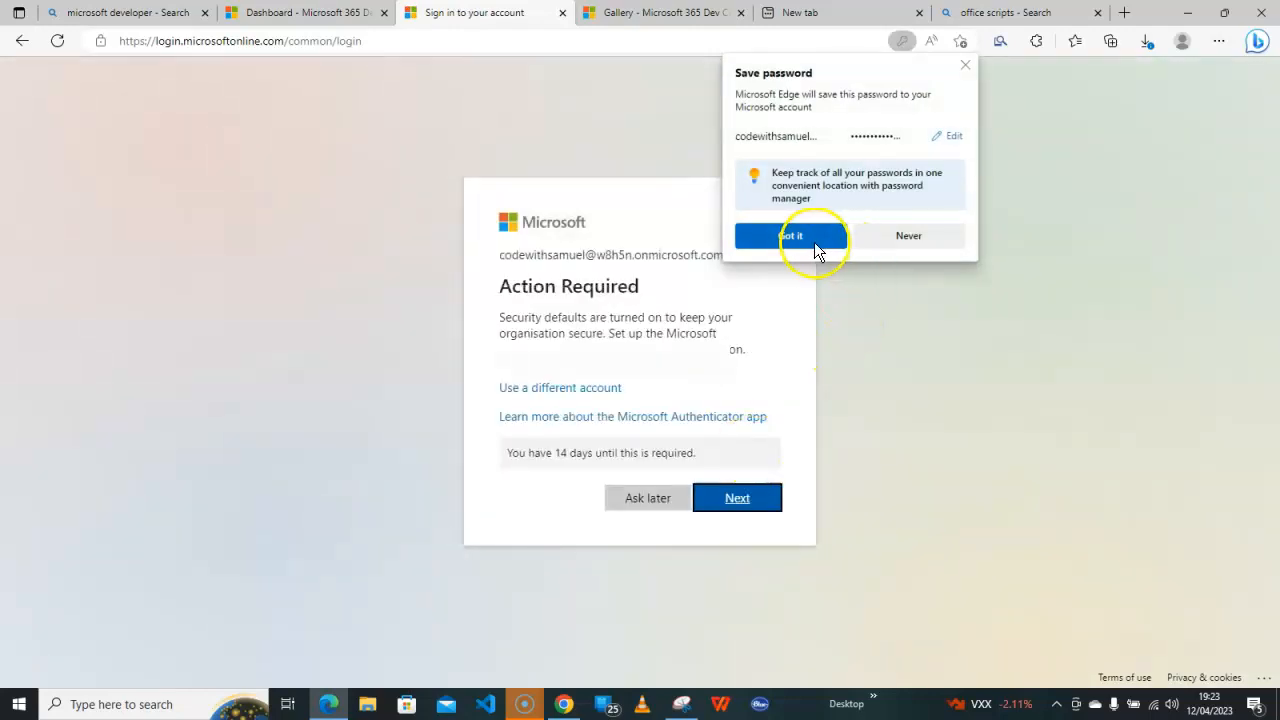
left_click(810, 236)
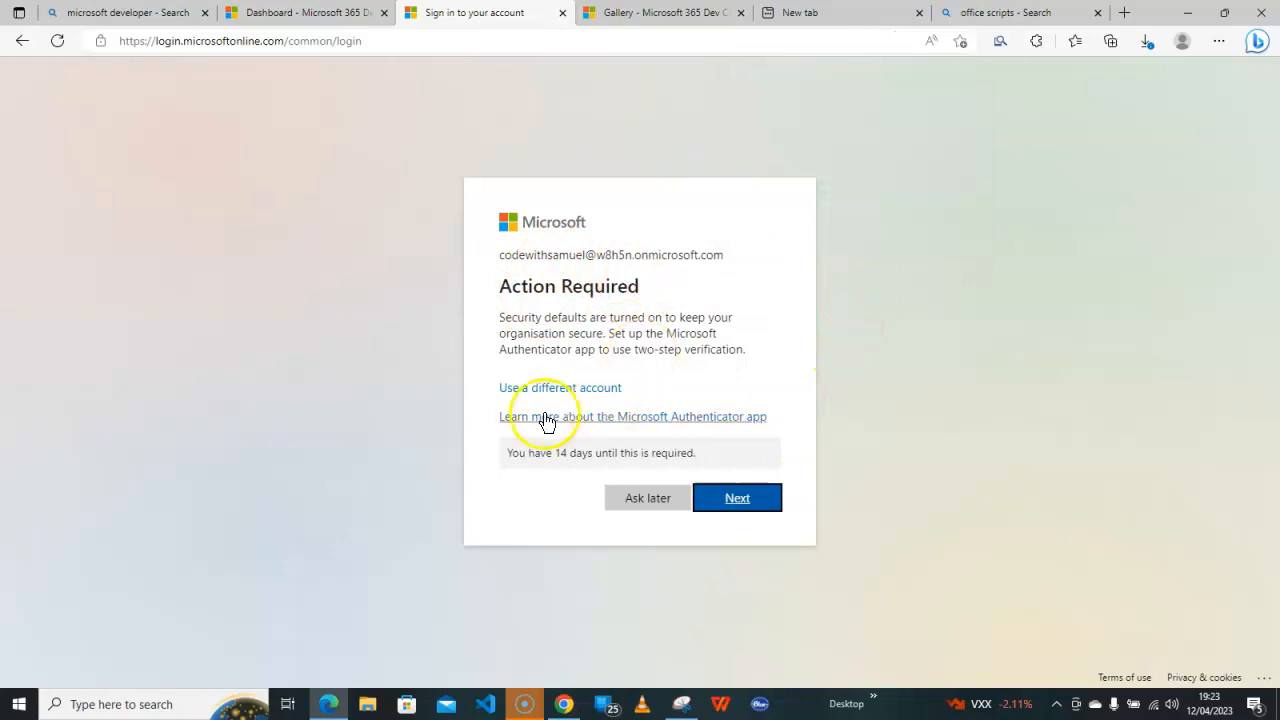
left_click(740, 508)
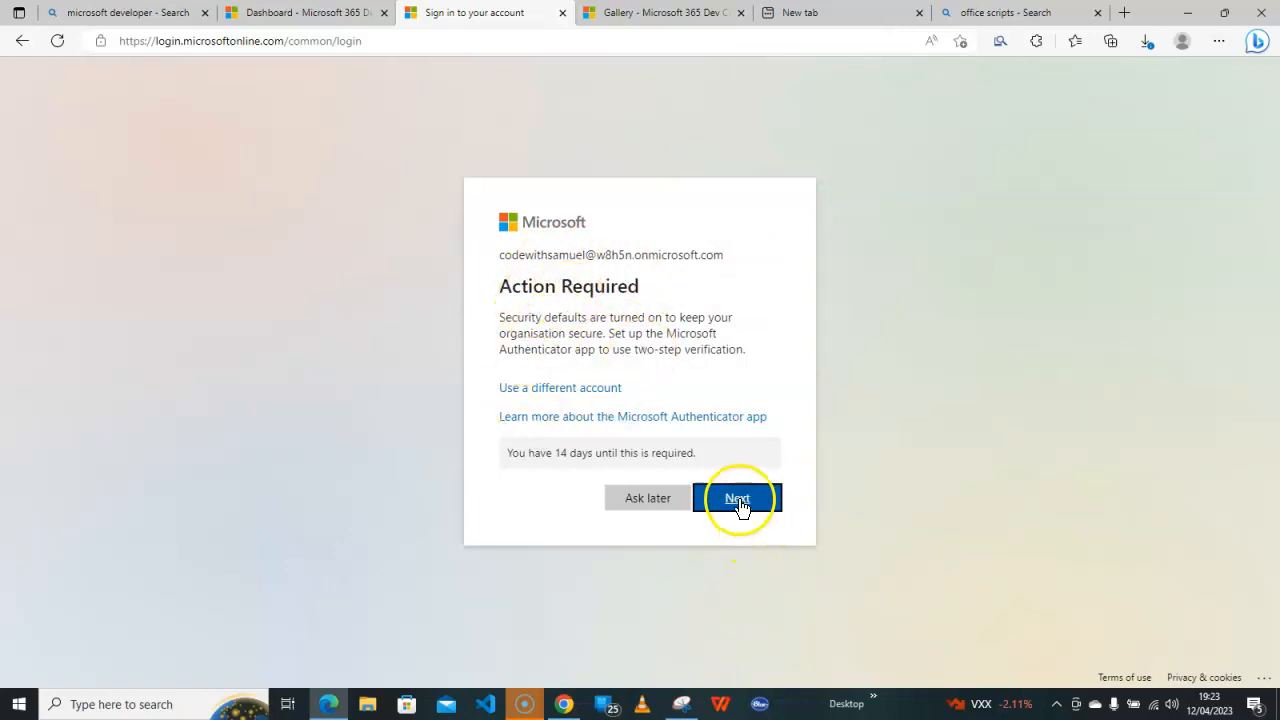
left_click(467, 634)
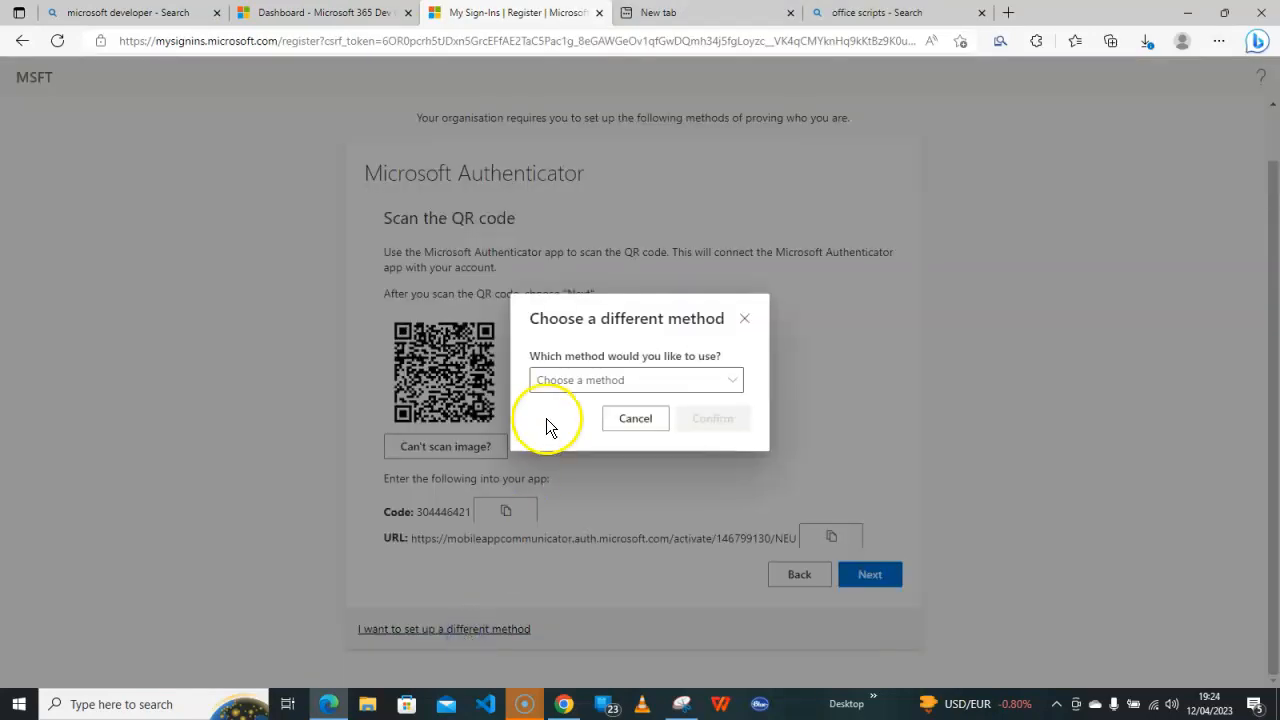
Switch the verification method from the Authenticator app to Phone
left_click(718, 386)
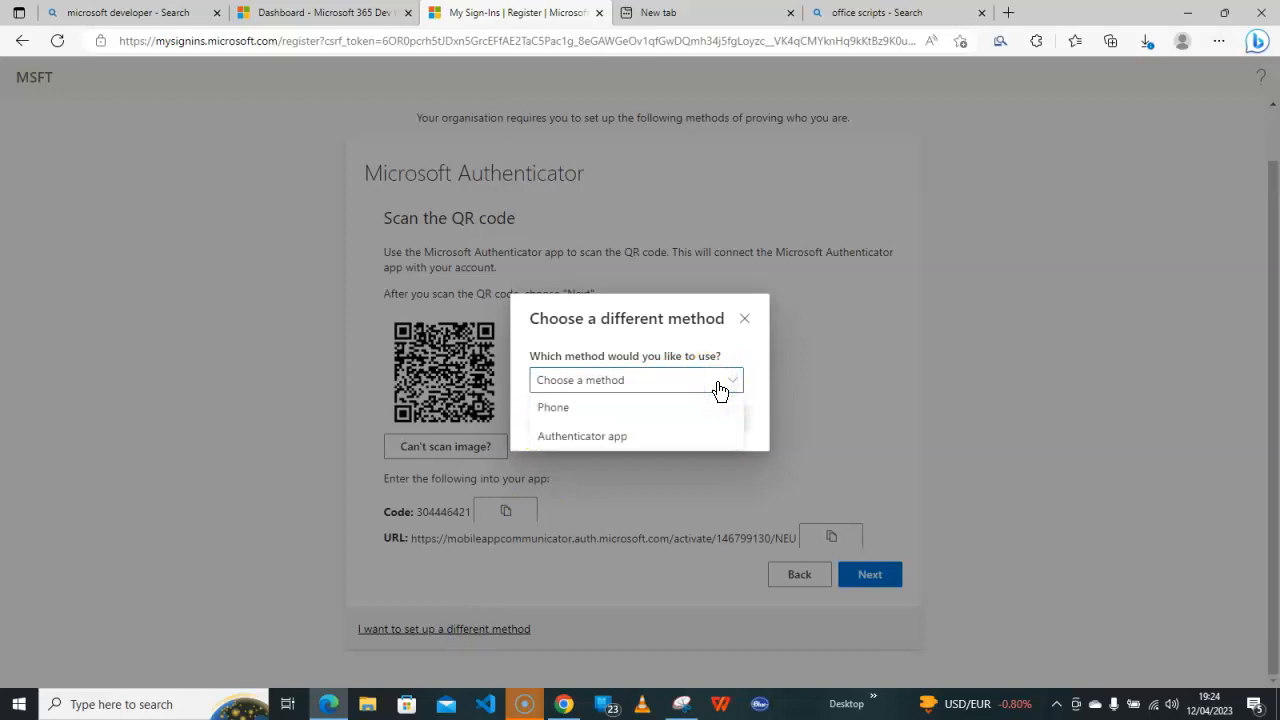
left_click(567, 418)
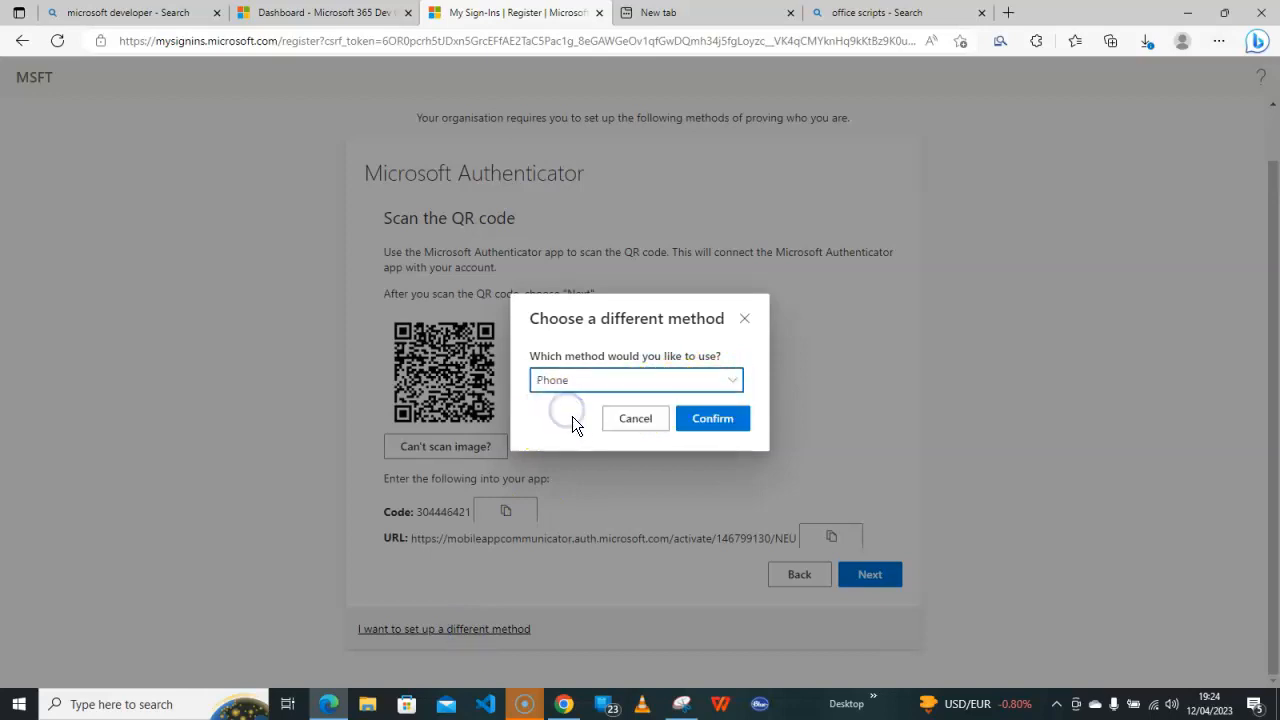
left_click(714, 421)
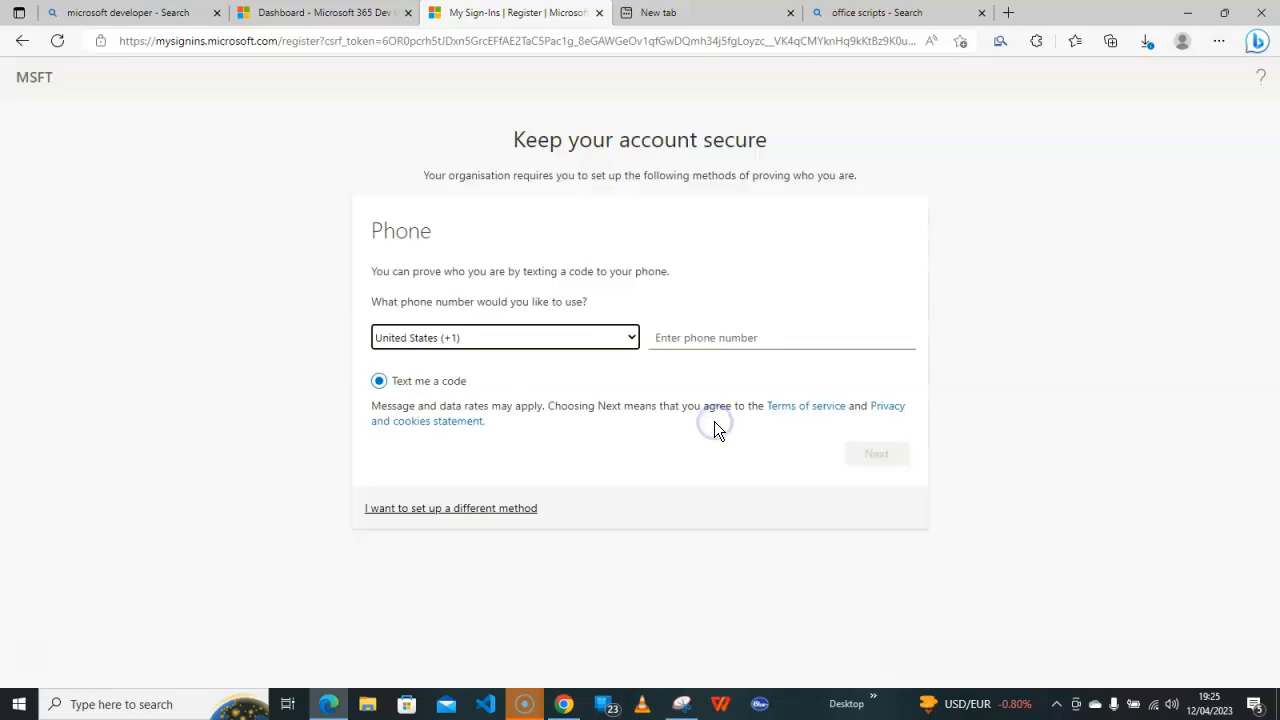
Set the country code to United Kingdom (+44), paste the phone number, and request an SMS code
left_click(623, 337)
scroll(598, 372, "down", 3)
scroll(591, 388, "down", 5)
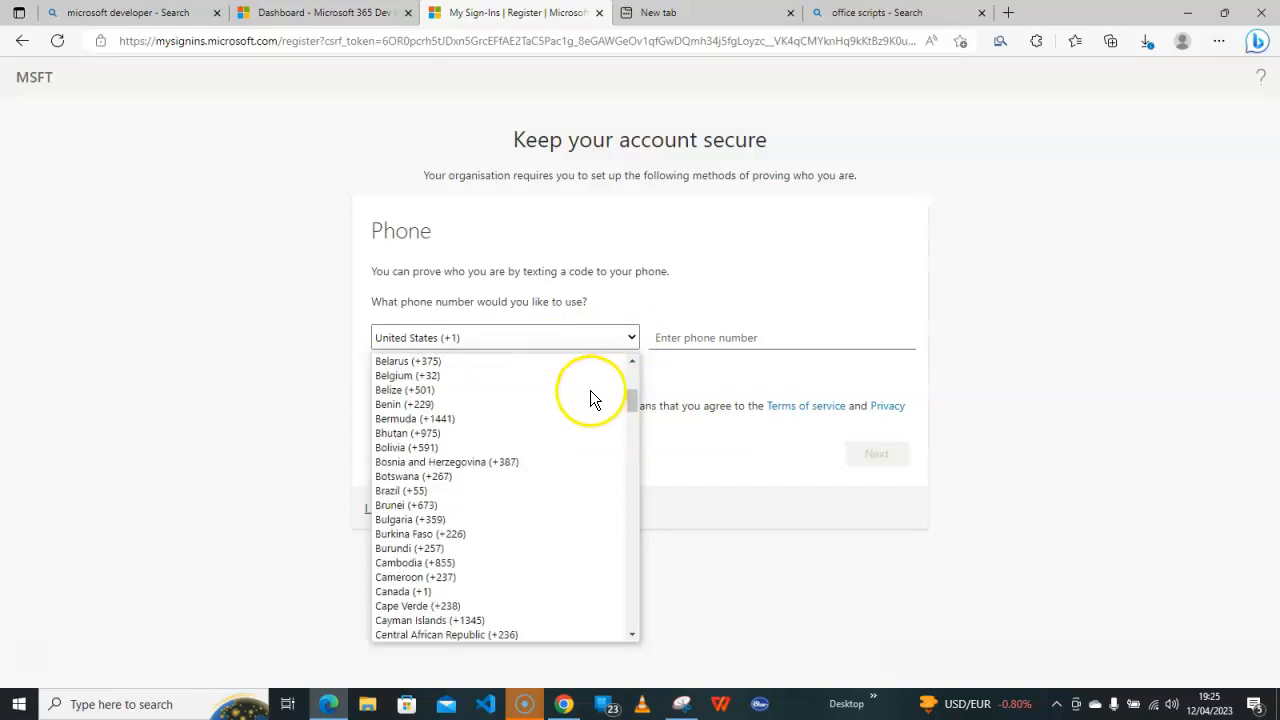
left_click_drag(638, 414, 623, 640)
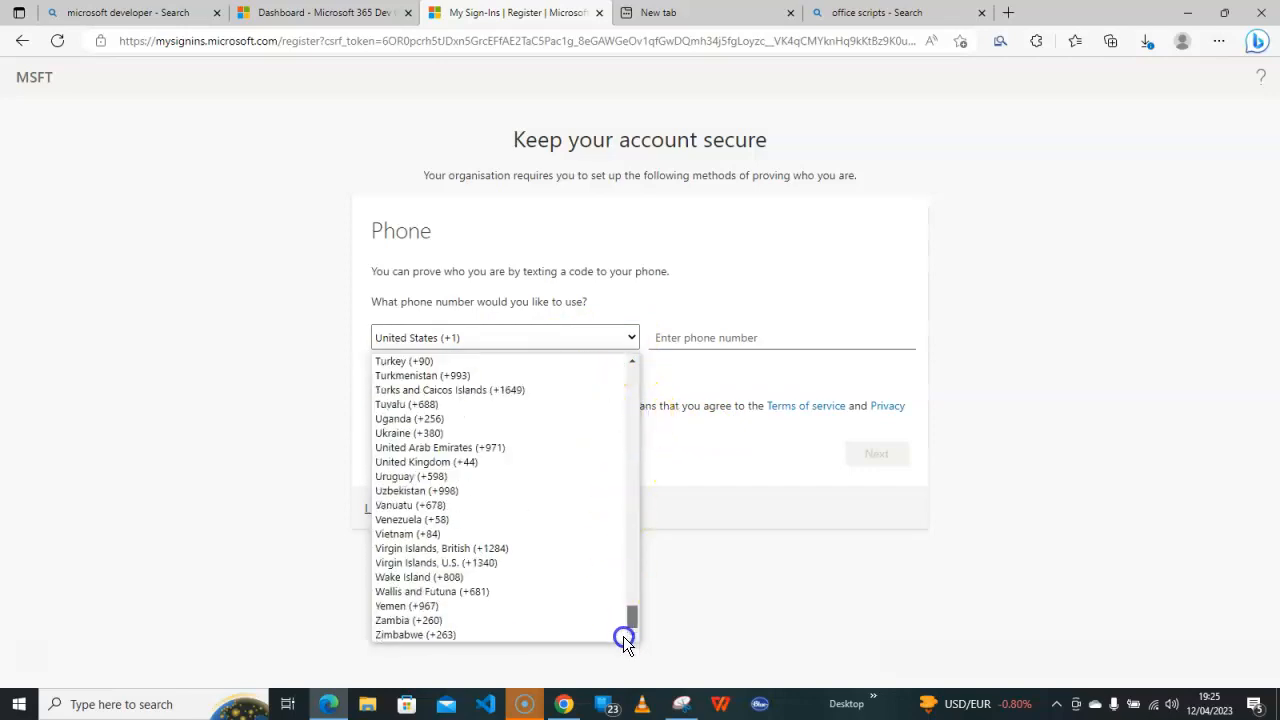
left_click(497, 463)
left_click(700, 337)
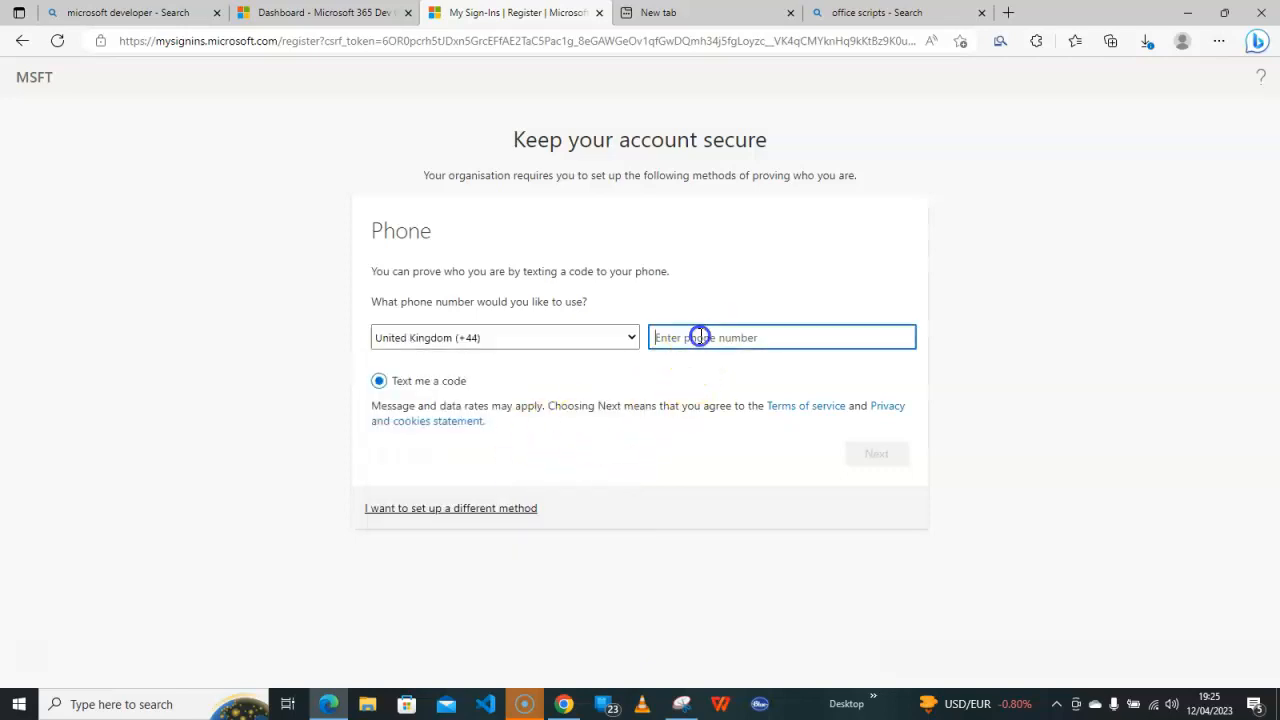
key("ctrl+v")
left_click(874, 452)
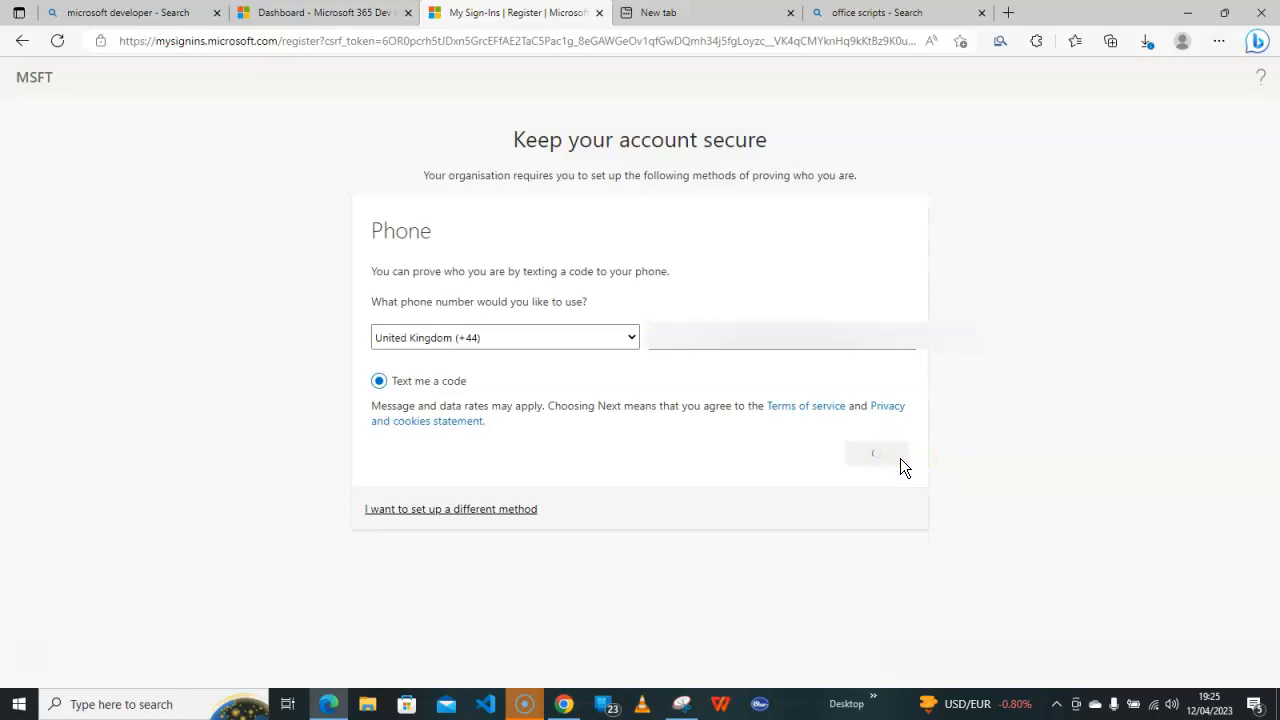
Enter the SMS verification code and finish phone verification
left_click(421, 293)
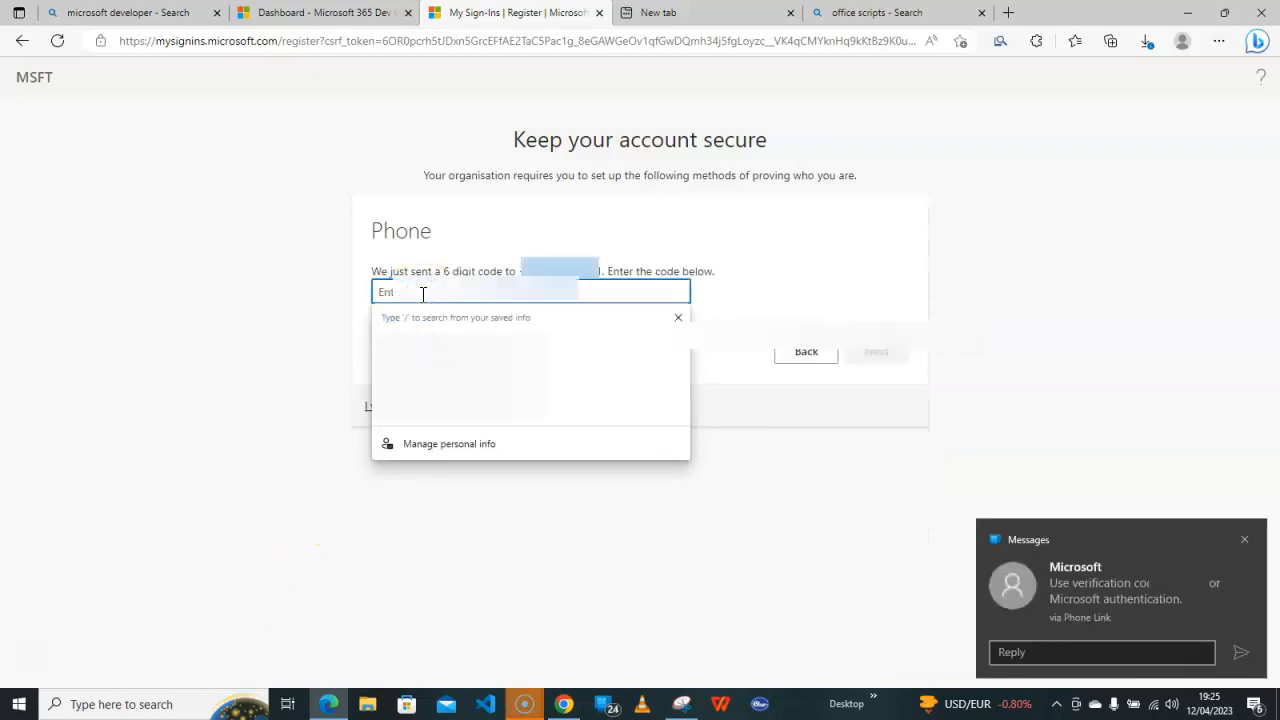
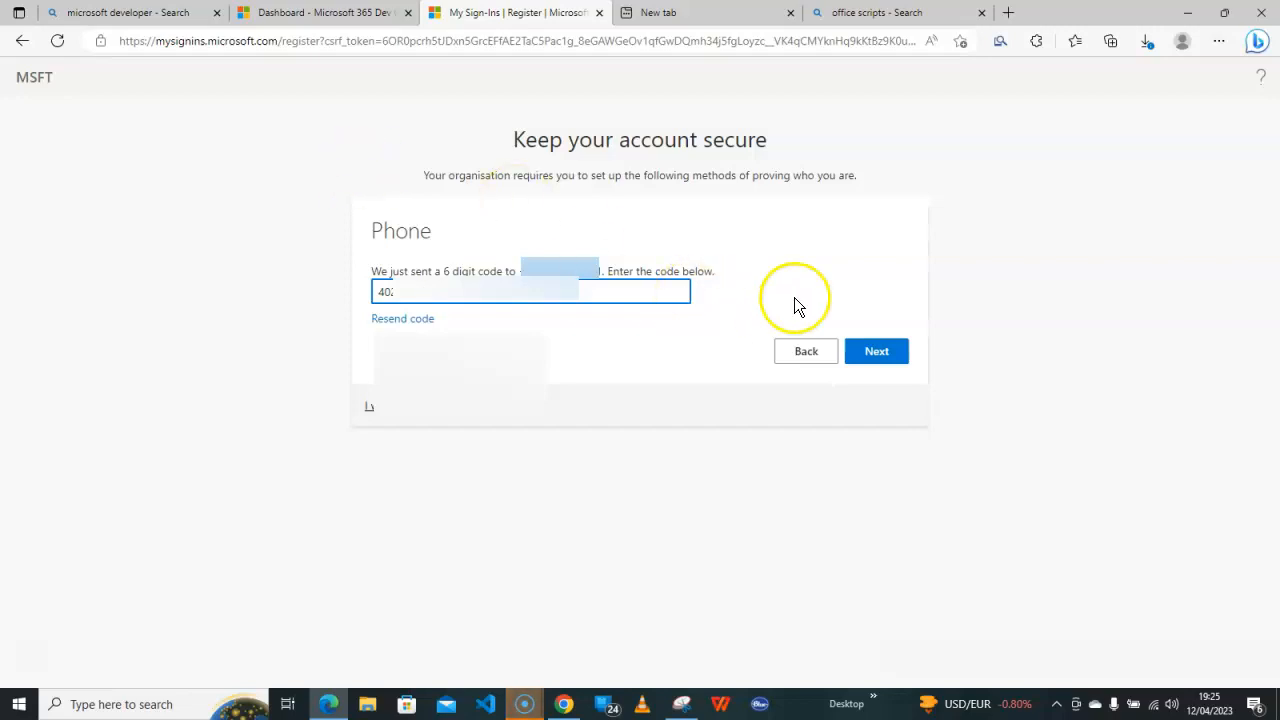
left_click(880, 352)
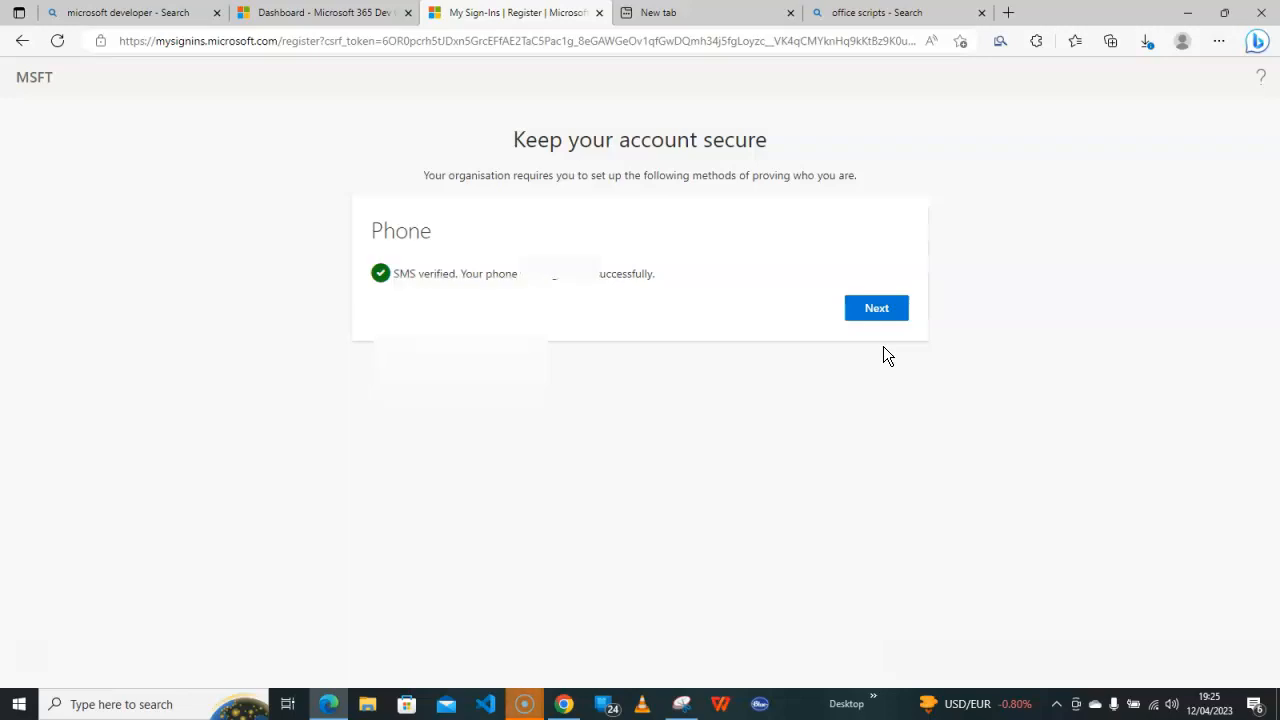
left_click(878, 309)
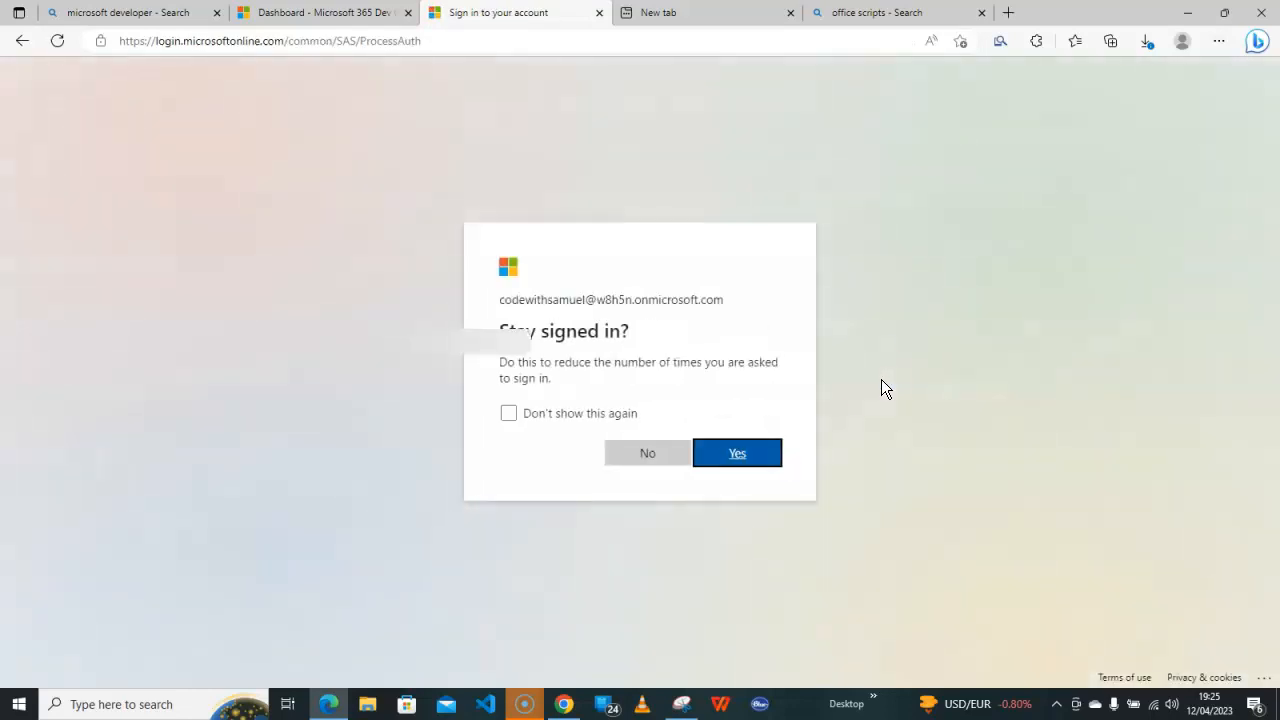
Stay signed in, dismiss the welcome carousel and Find more apps tip, and show the Install apps choices
left_click(755, 460)
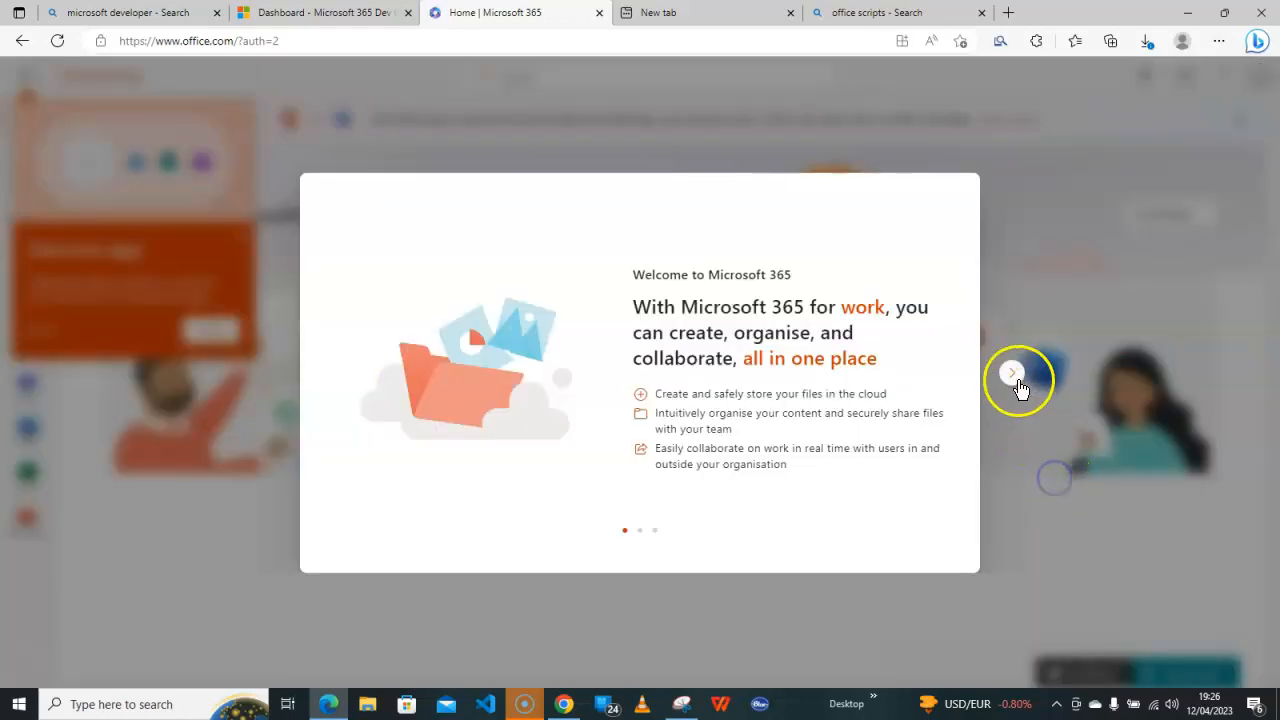
left_click(1013, 374)
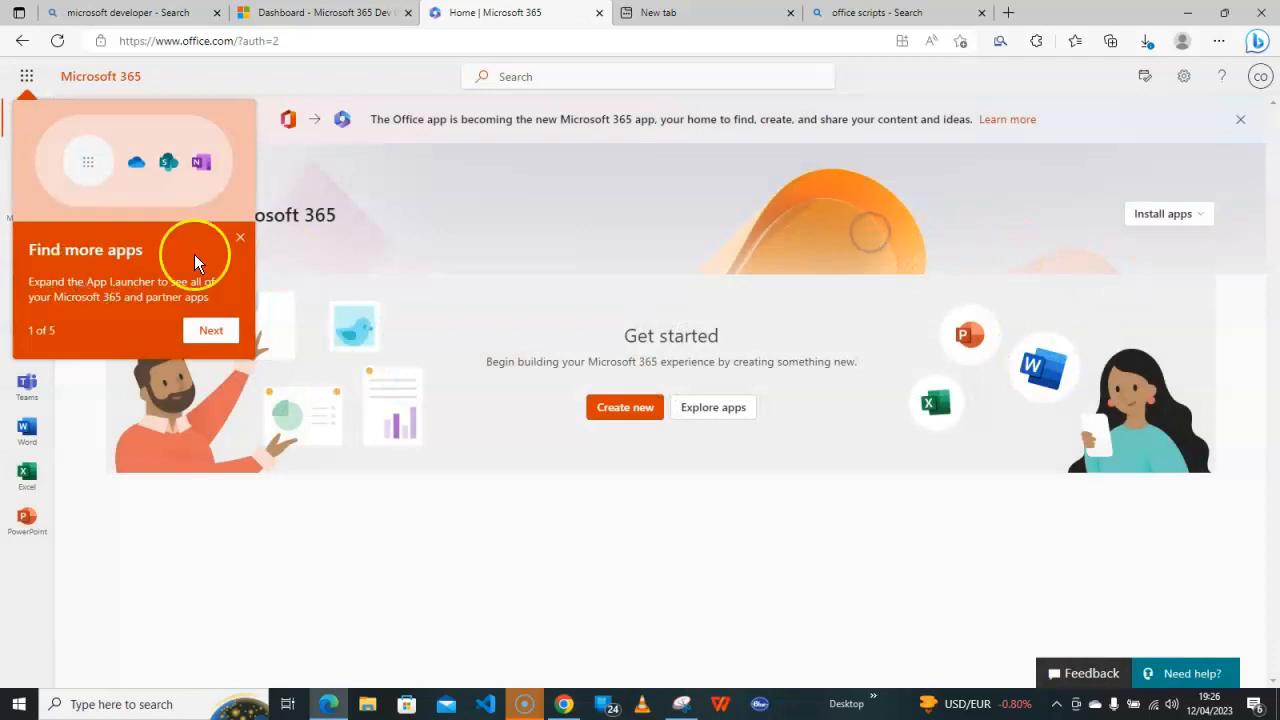
left_click(240, 237)
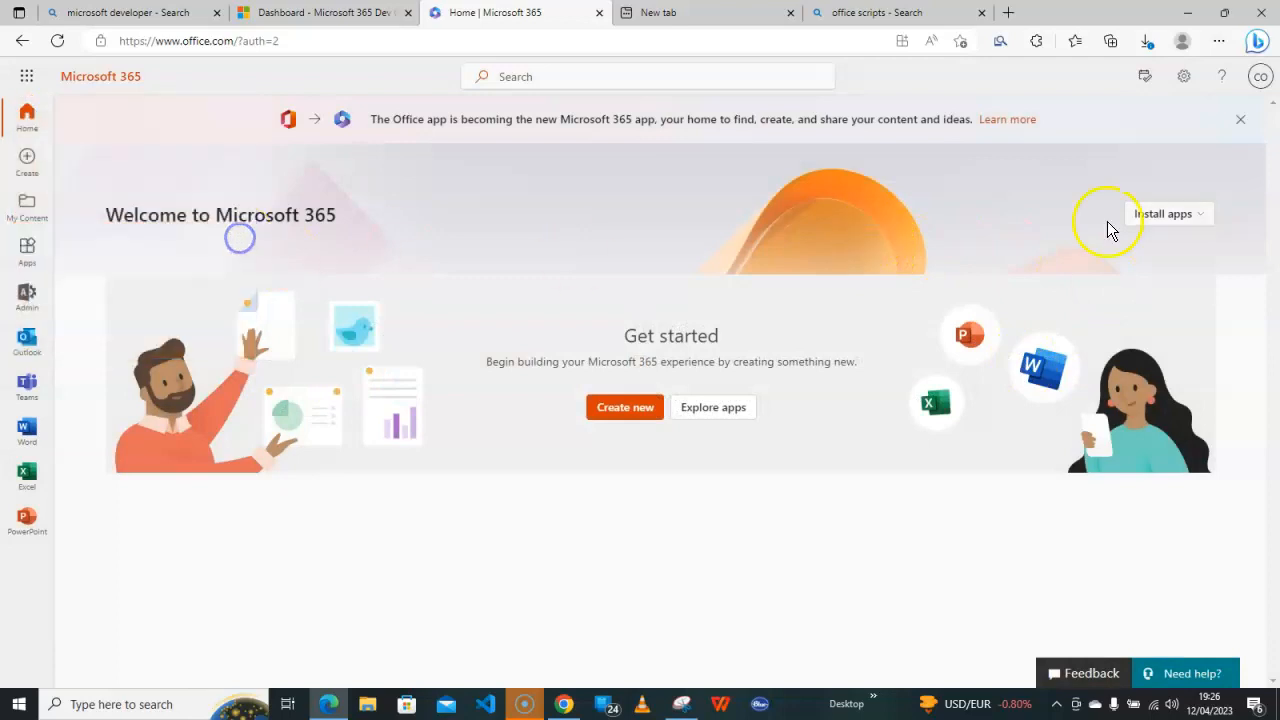
left_click(1157, 220)
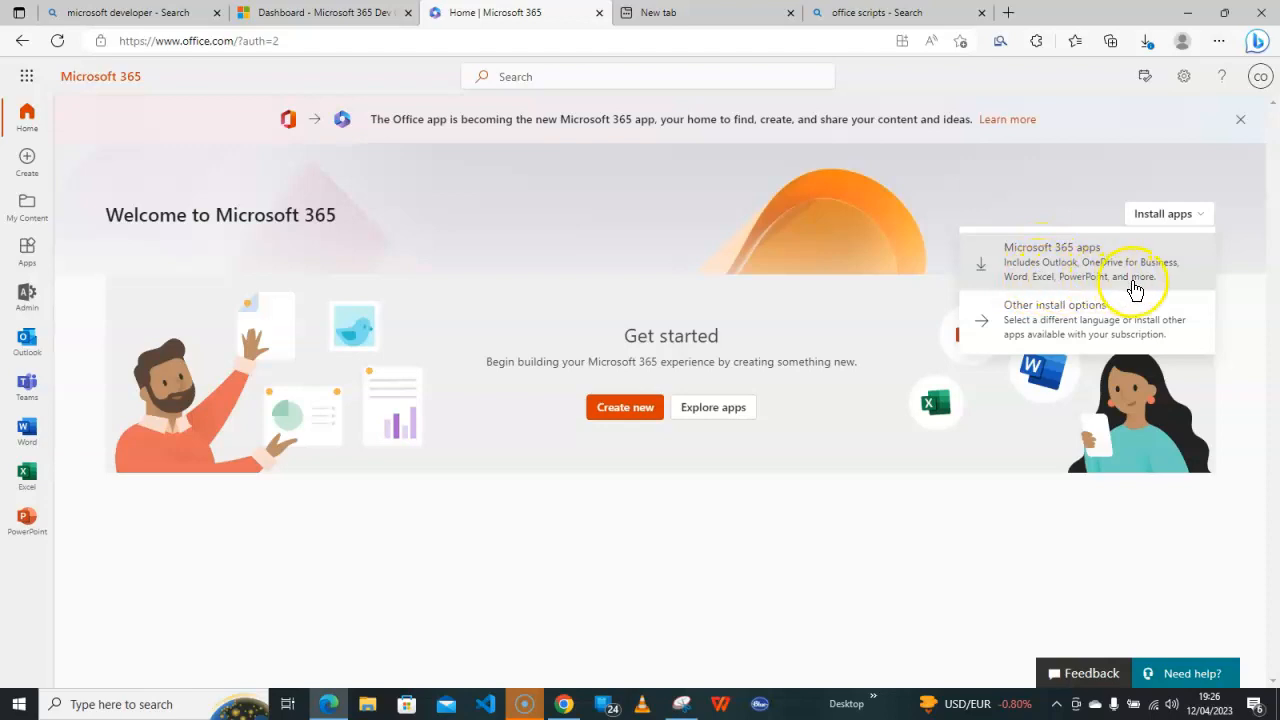
Download the Microsoft 365 apps installer and save OfficeSetup (1).exe into the Downloads folder
left_click(1066, 266)
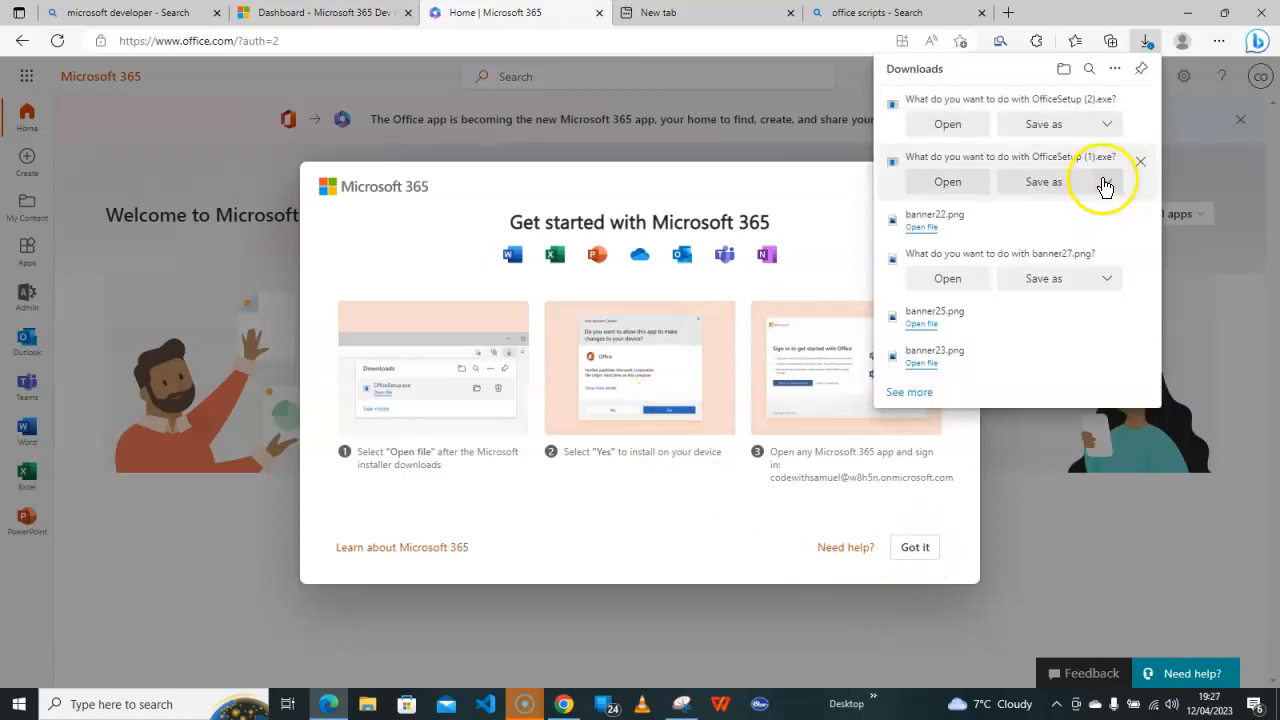
left_click(1106, 183)
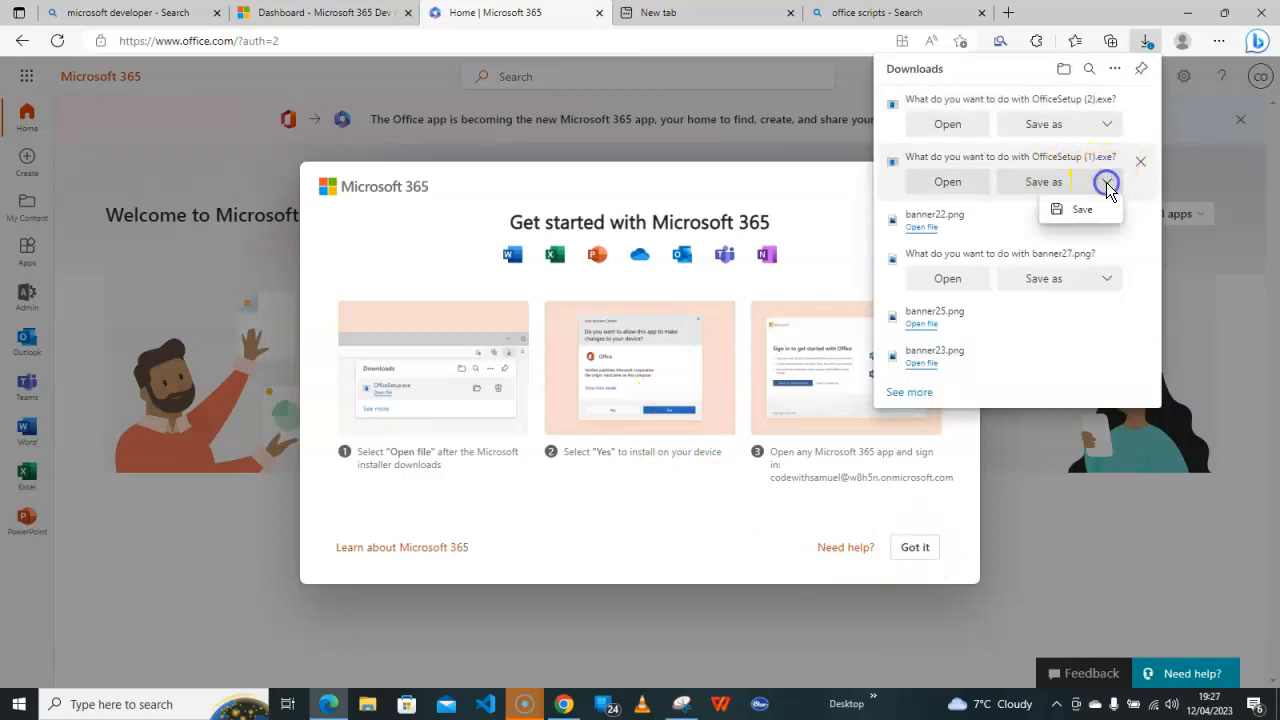
left_click(1058, 186)
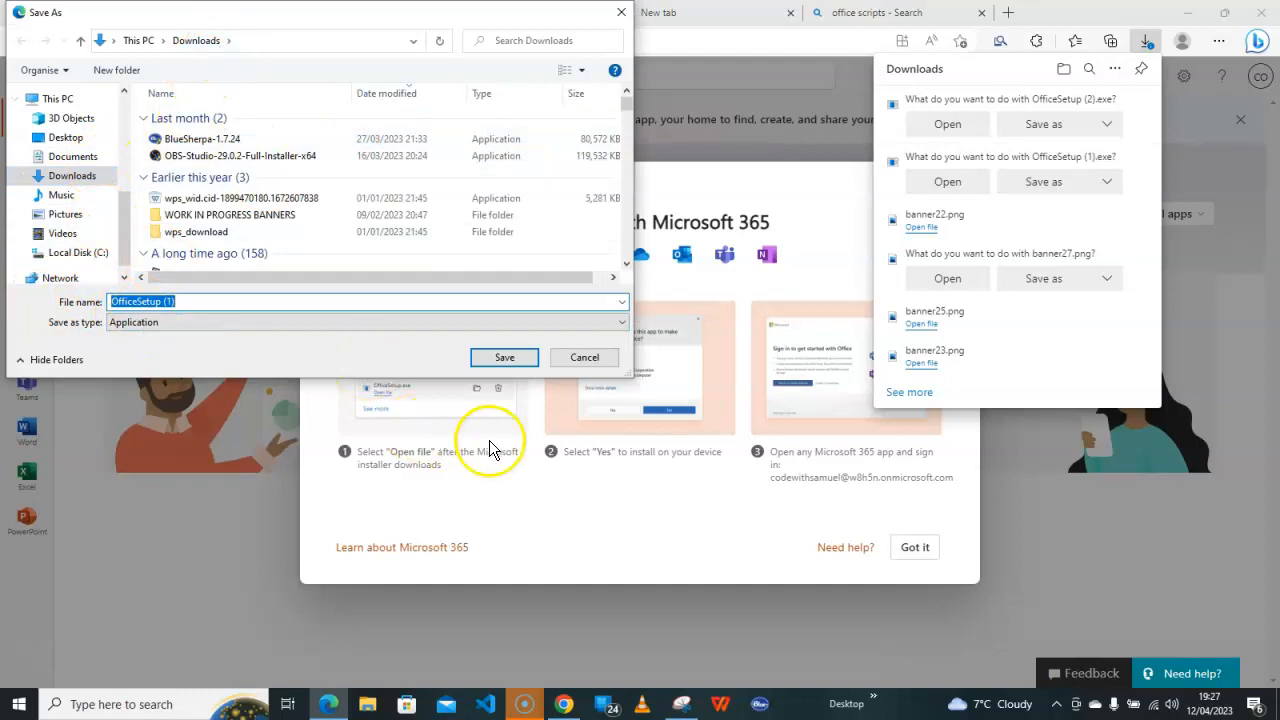
left_click(511, 366)
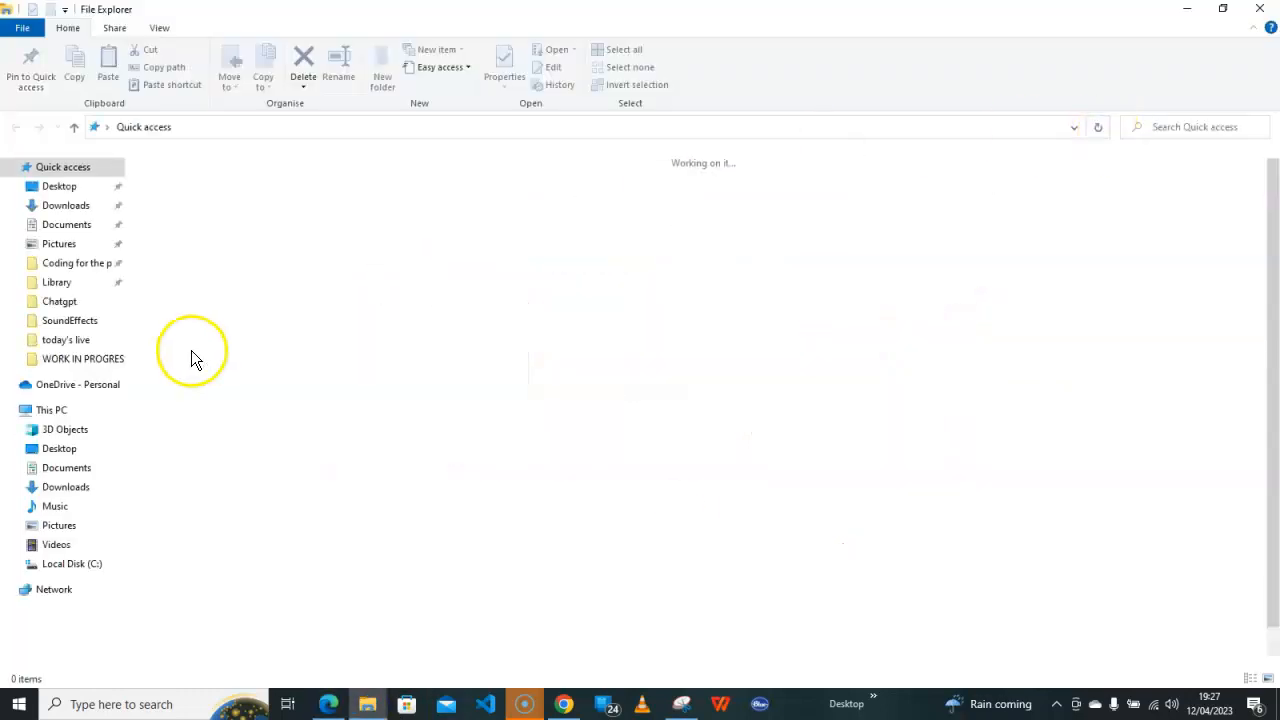
Run OfficeSetup (1) from Downloads and approve the User Account Control prompt
left_click(62, 205)
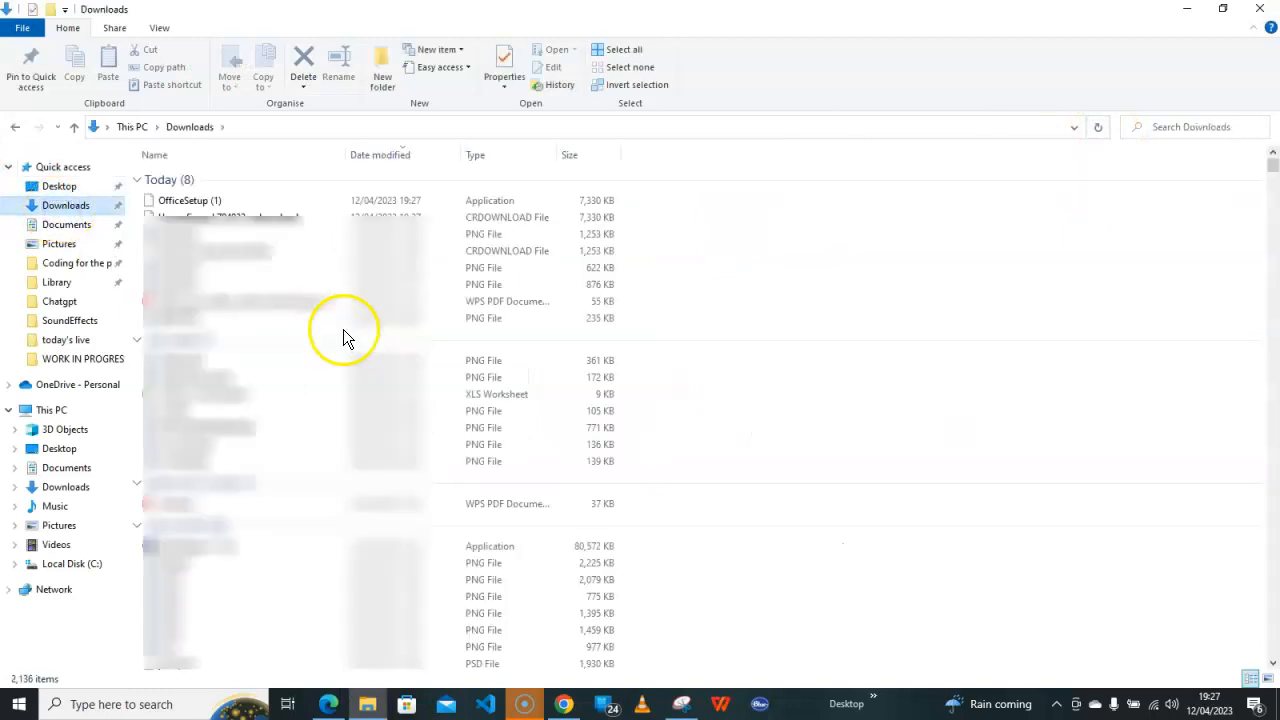
double_click(198, 205)
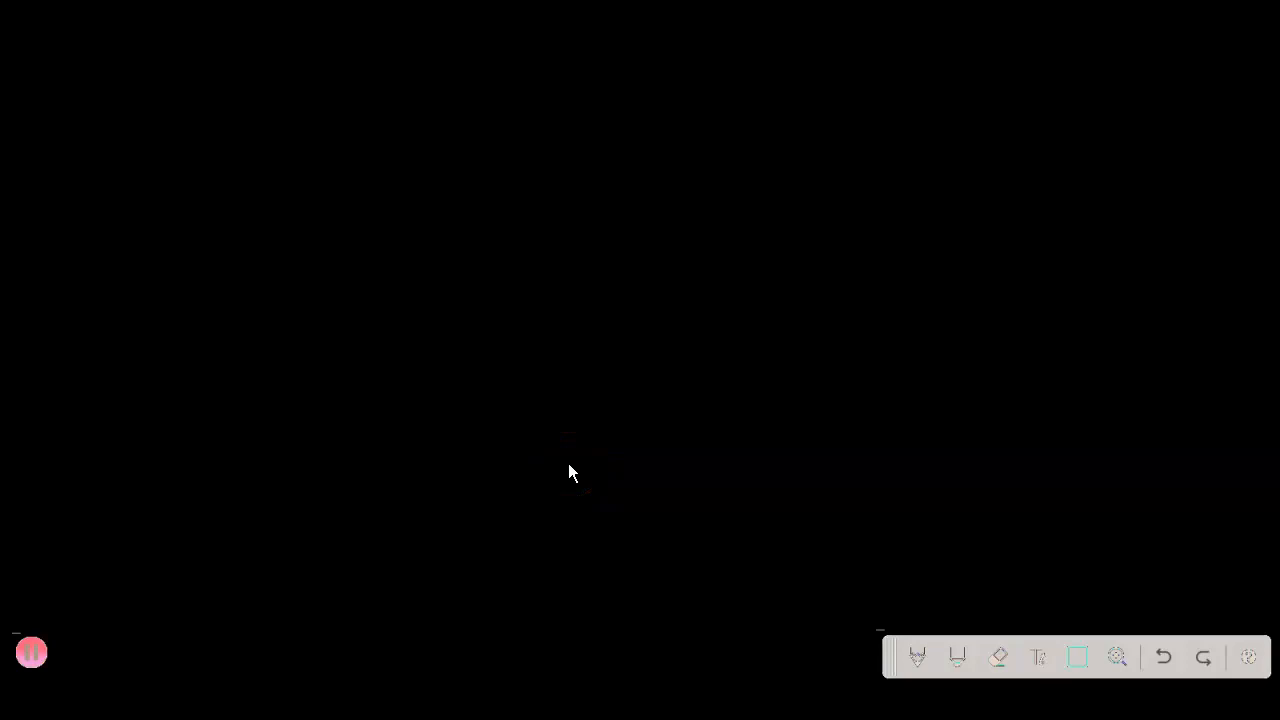
left_click(568, 463)
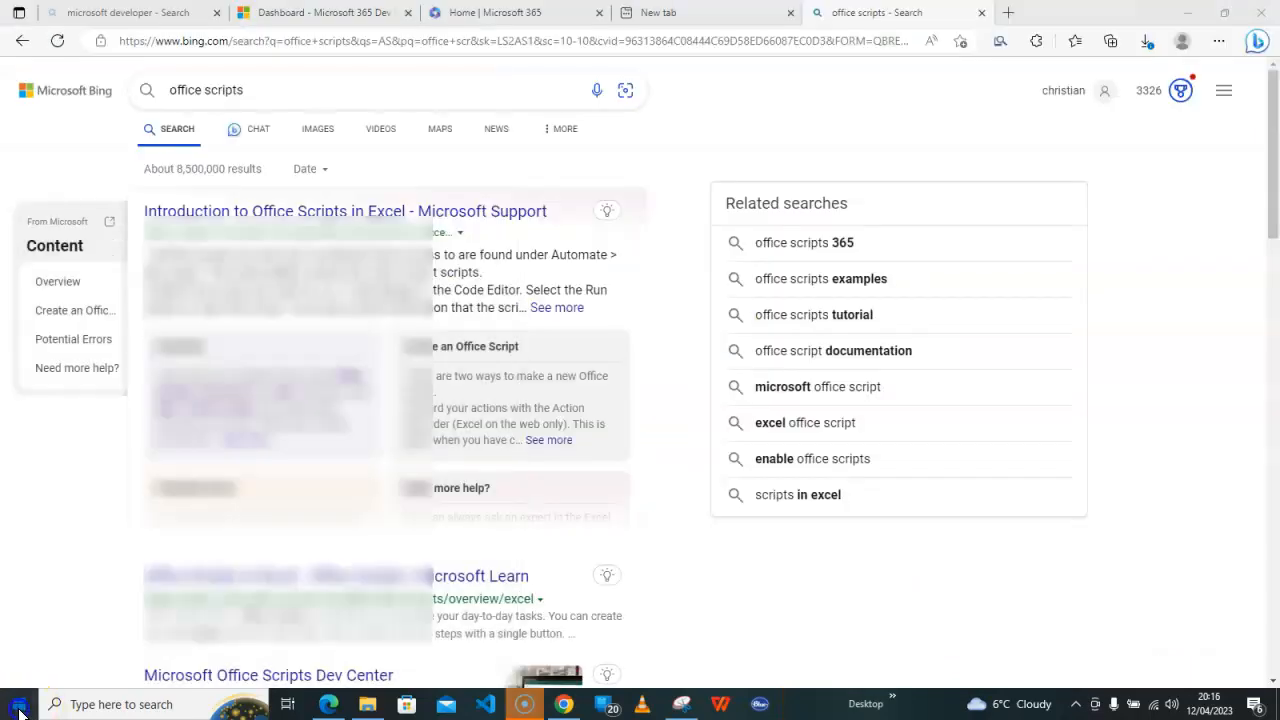
Launch PowerPoint from Recently added, sign in, accept the license, and choose Office Open XML default formats
left_click(19, 706)
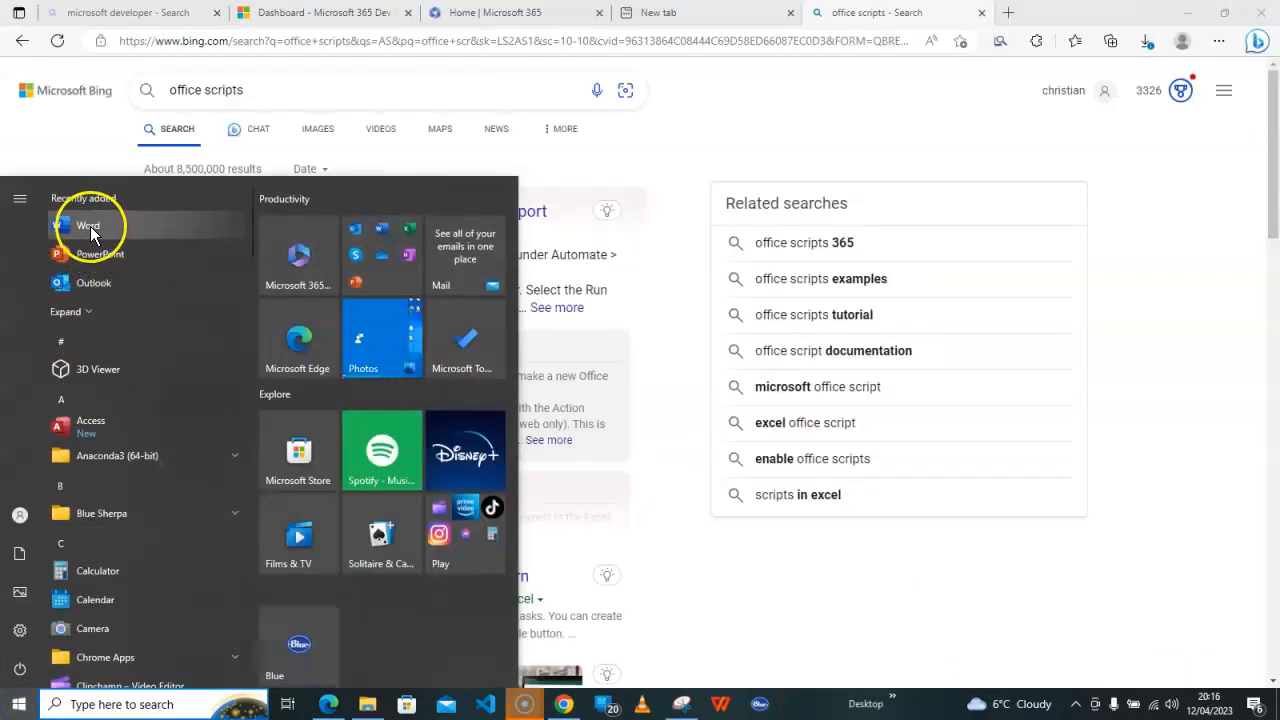
left_click(92, 314)
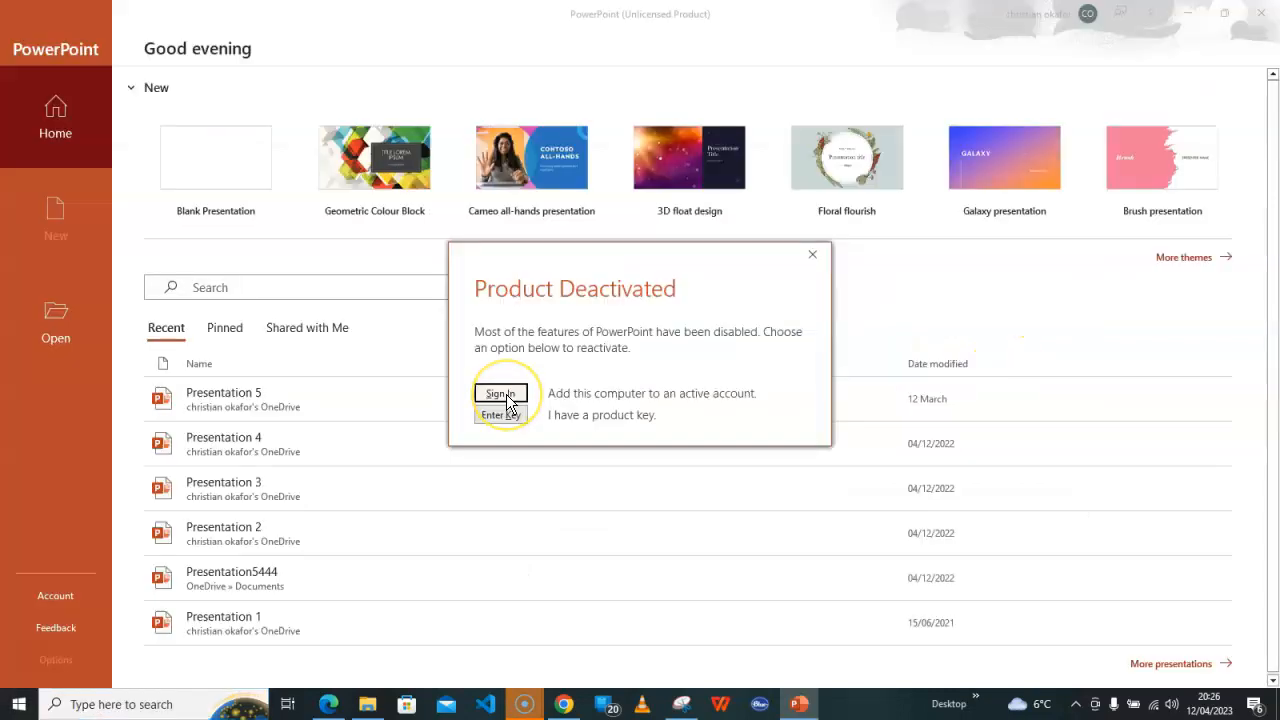
left_click(500, 394)
left_click(658, 479)
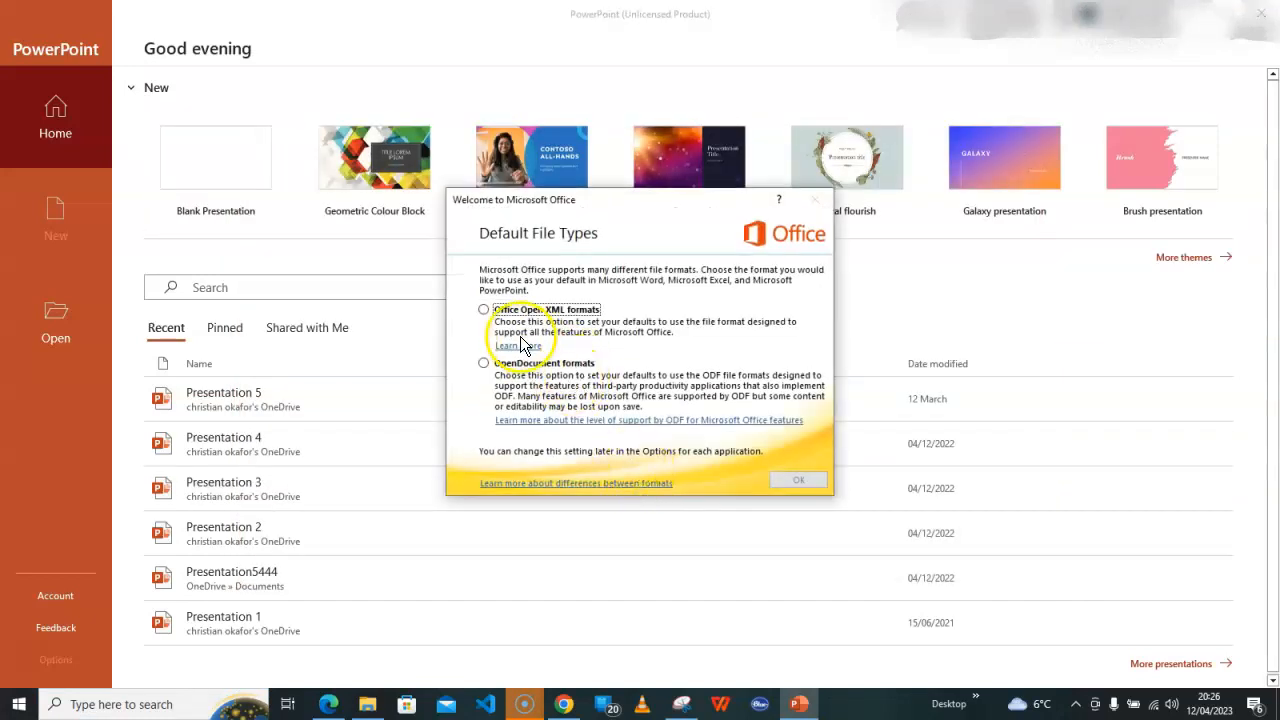
left_click(484, 310)
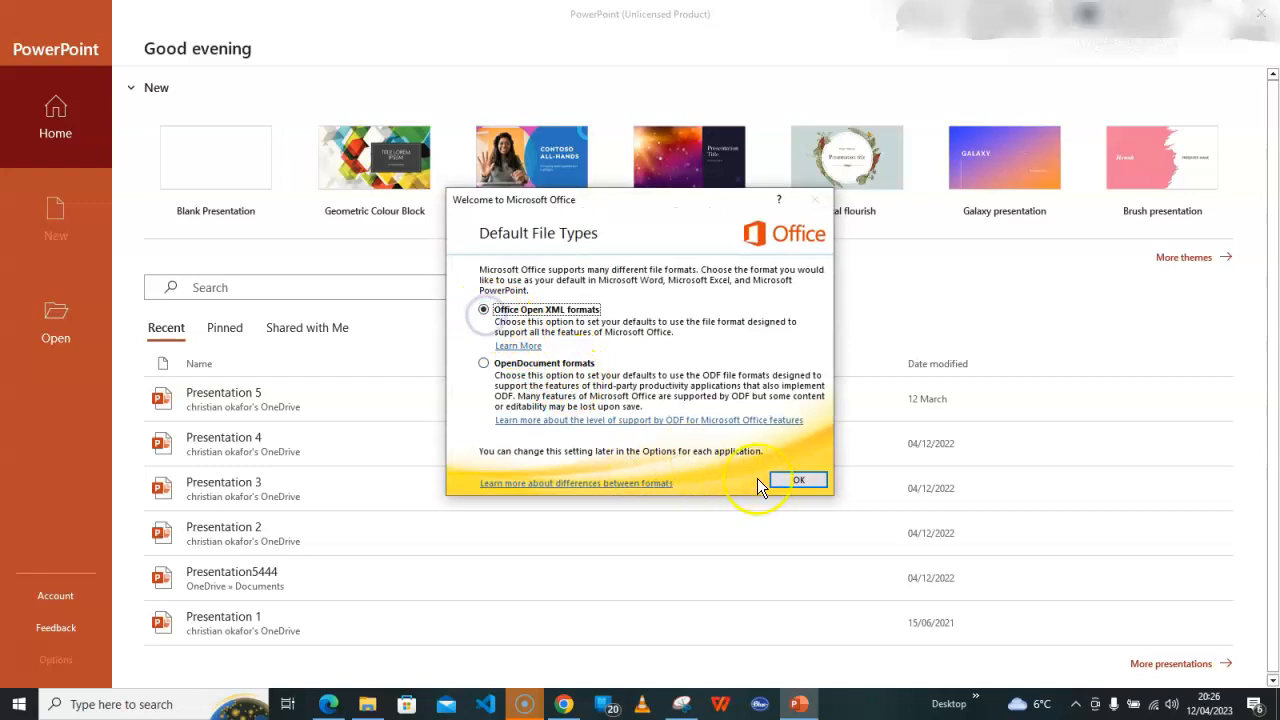
left_click(795, 482)
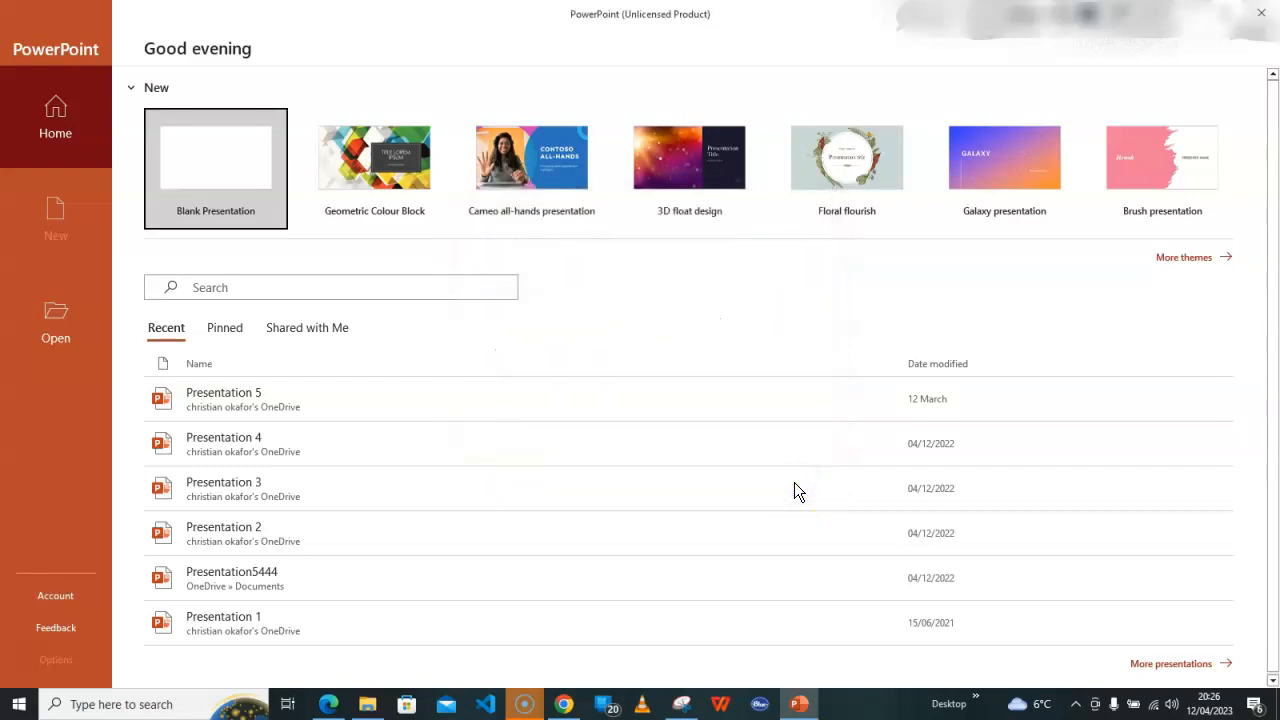